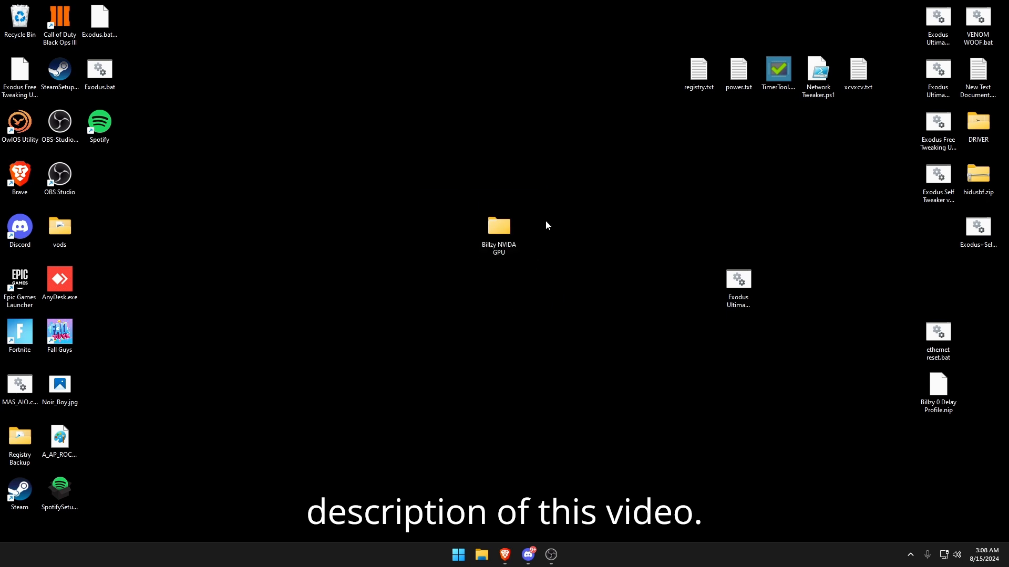
Run Display Driver Uninstaller.exe as administrator from the [1] DDU folder of the Billzy NVIDA GPU pack
double_click(503, 238)
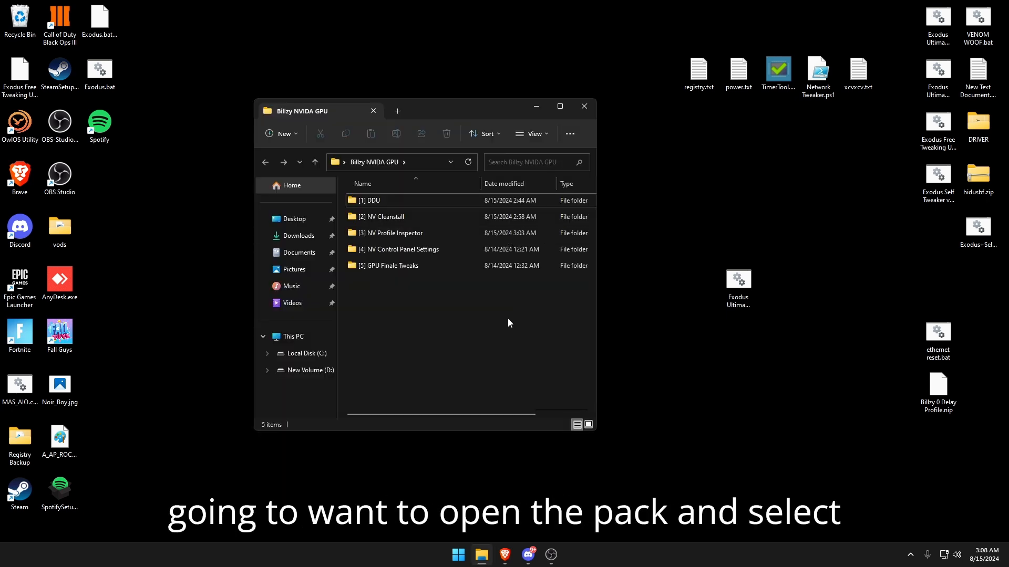
double_click(377, 201)
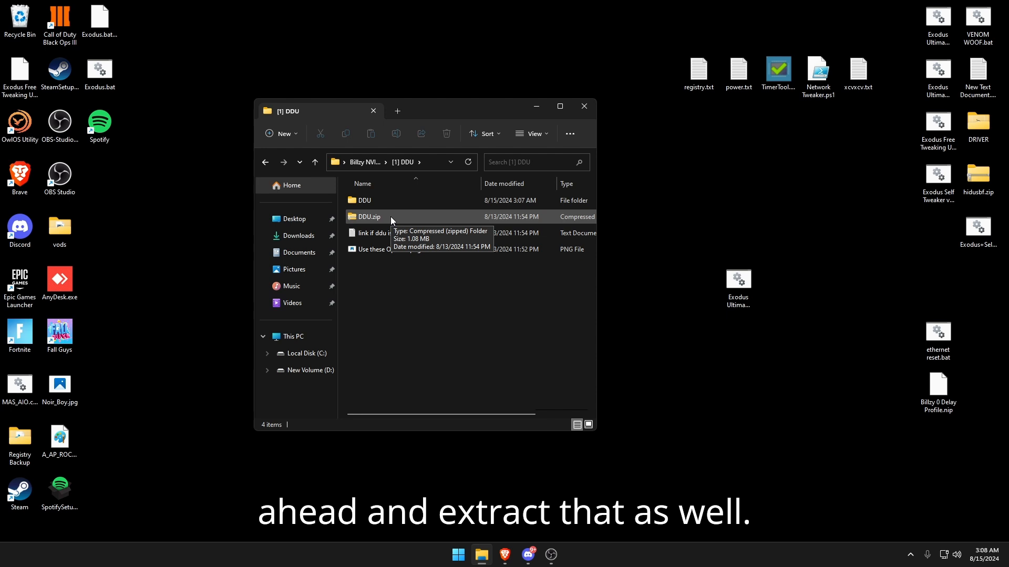
double_click(377, 199)
double_click(401, 201)
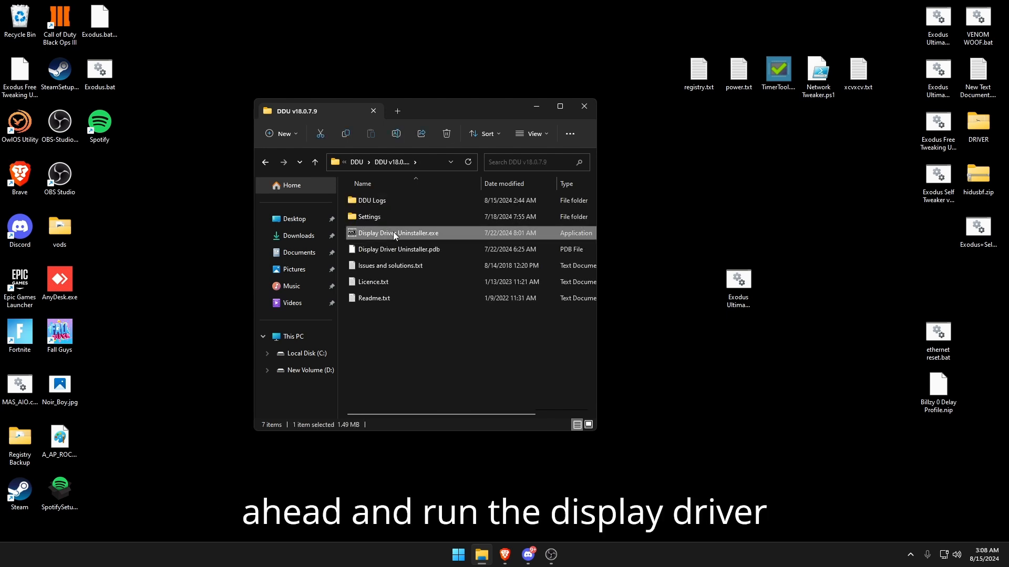
right_click(393, 231)
left_click(418, 253)
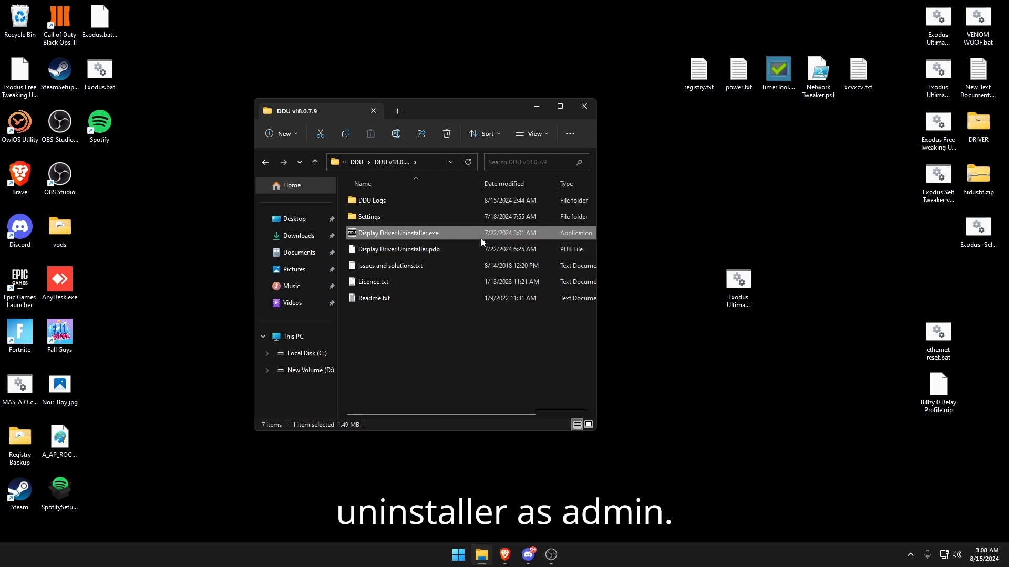
Compare the Display Driver Uninstaller options with the reference image Use these Options.png from the [1] DDU folder
left_click(473, 119)
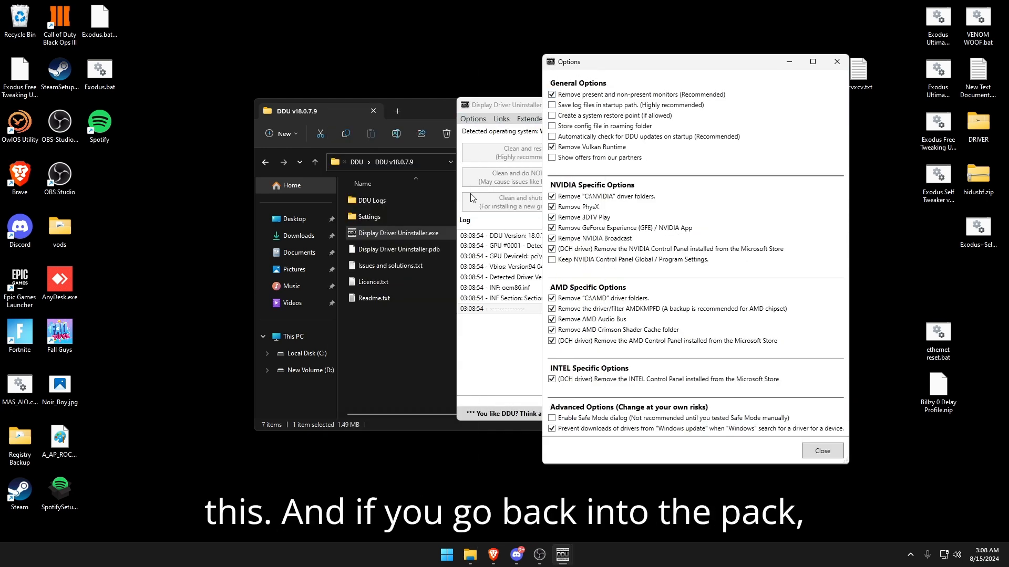
left_click(357, 161)
key("alt+Left")
left_click(404, 317)
key("alt+Left")
key("alt+Left")
left_click(415, 270)
double_click(388, 250)
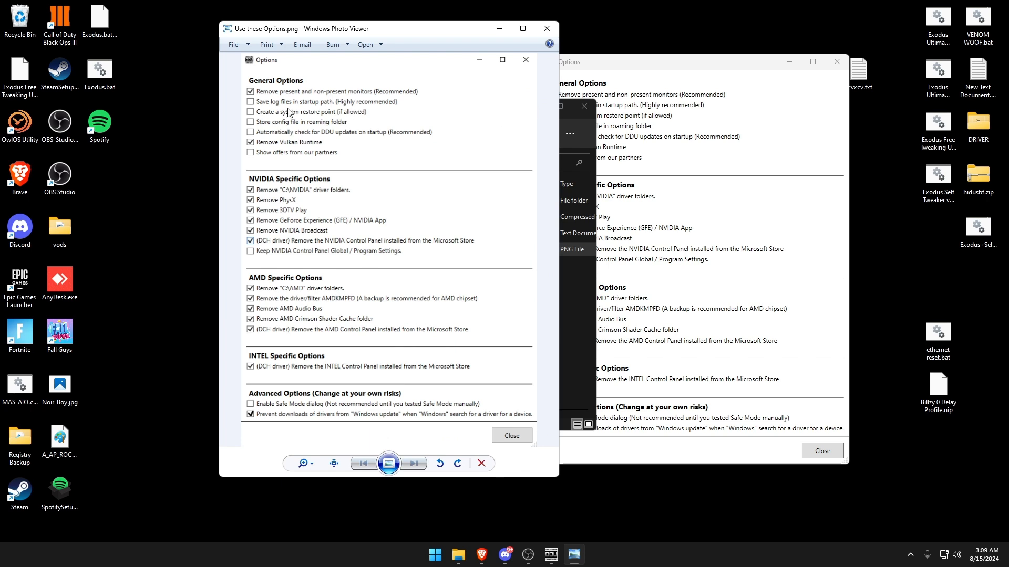
left_click_drag(588, 66, 616, 40)
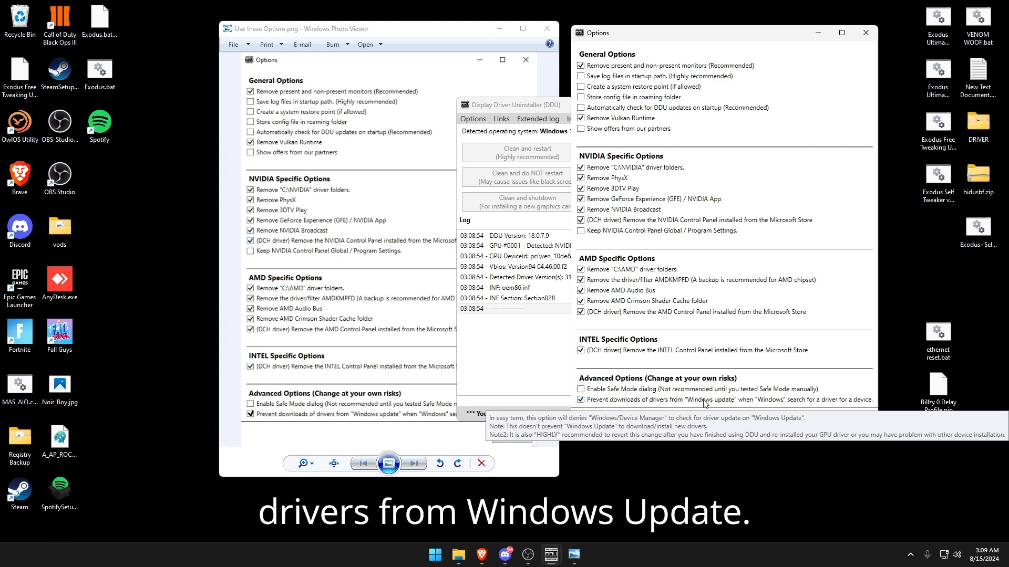
Close the Display Driver Uninstaller options and choose the device type to clean
left_click(851, 423)
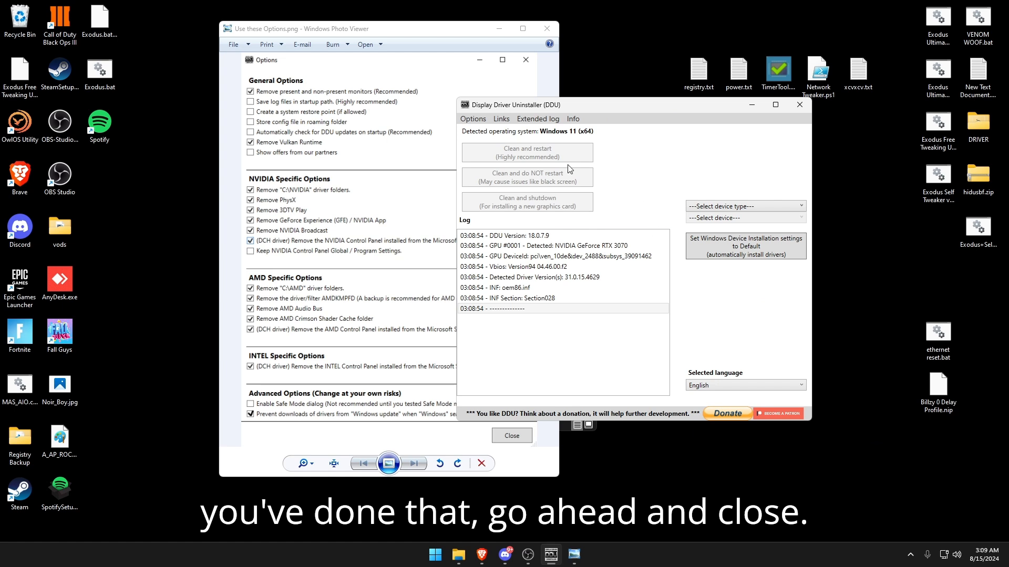
left_click(705, 207)
left_click(706, 224)
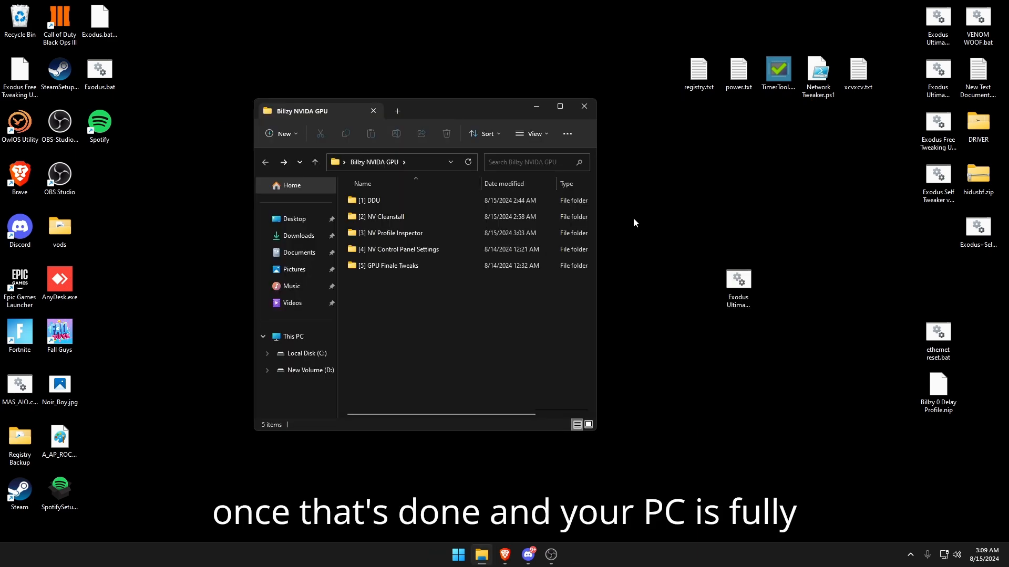
Run NVCleanstall_1.16.0.exe as administrator from the [2] NV Cleanstall folder and place its window beside the folder window
left_click_drag(433, 113, 508, 88)
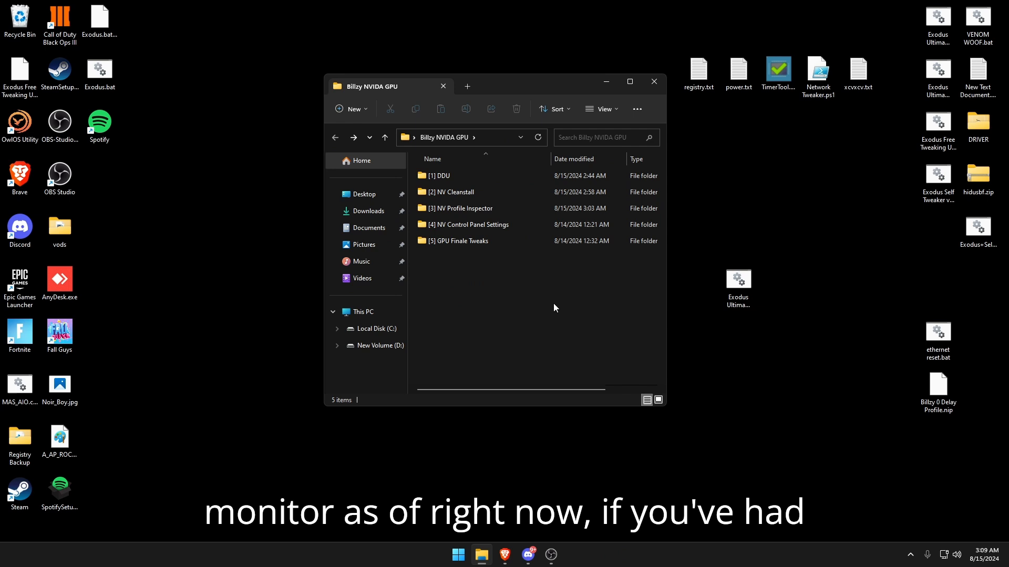
left_click(457, 194)
double_click(457, 194)
right_click(462, 193)
left_click(484, 214)
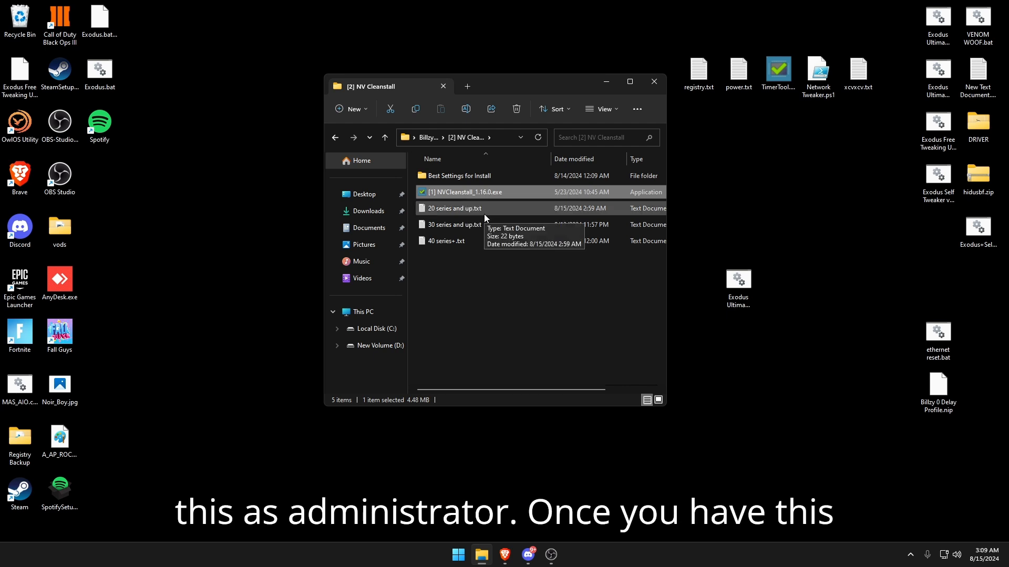
left_click_drag(440, 107, 705, 81)
left_click_drag(510, 83, 389, 75)
Review the driver version text files for each GPU series, reading and closing 20 series and up.txt
left_click(341, 195)
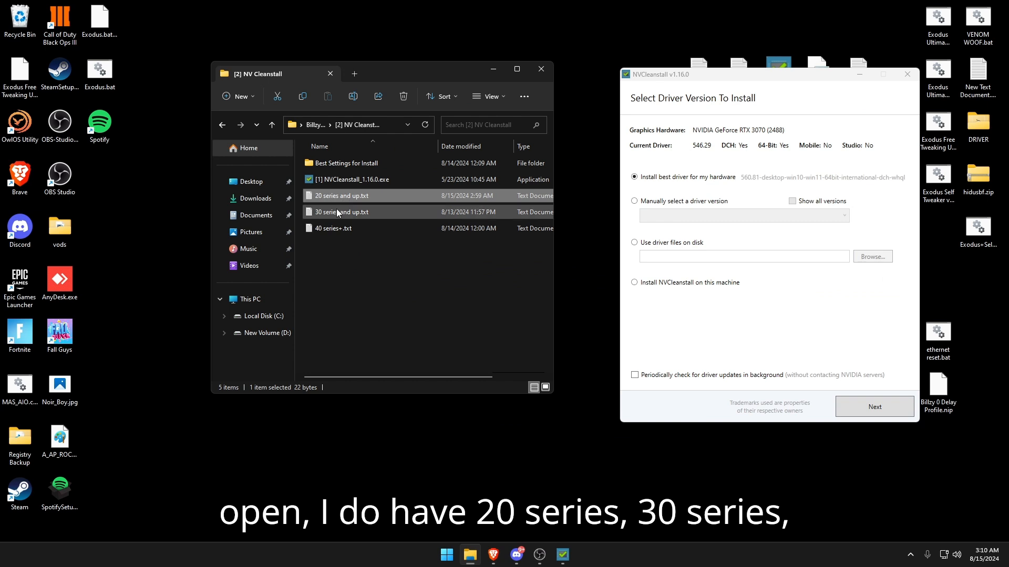
left_click(337, 209)
left_click(346, 228)
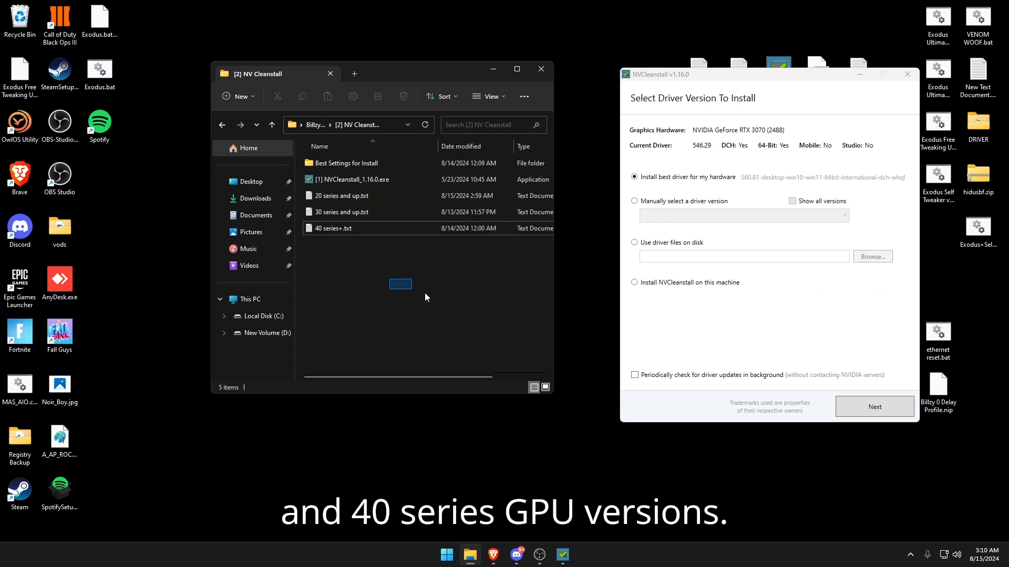
double_click(341, 196)
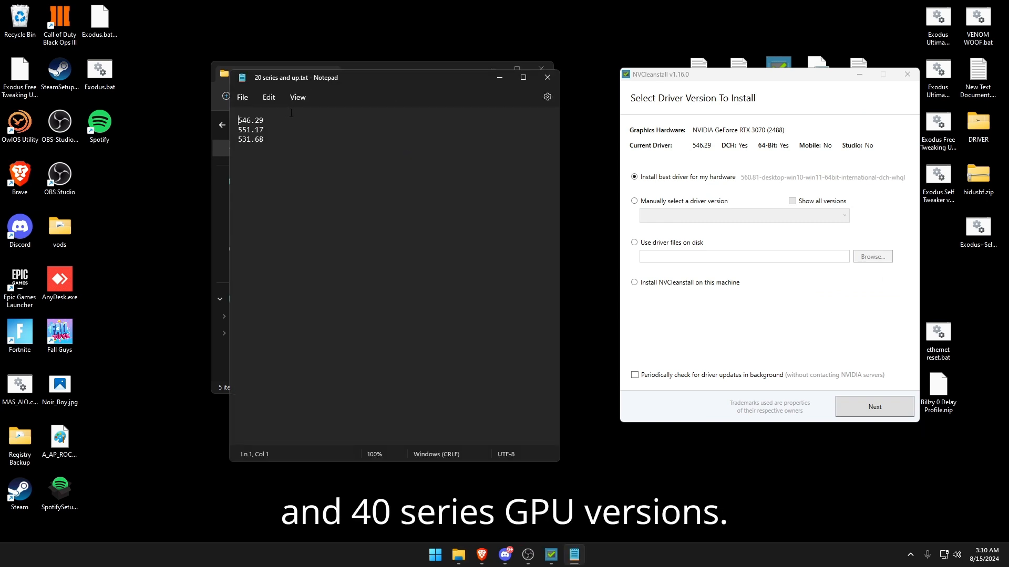
left_click(548, 77)
double_click(346, 194)
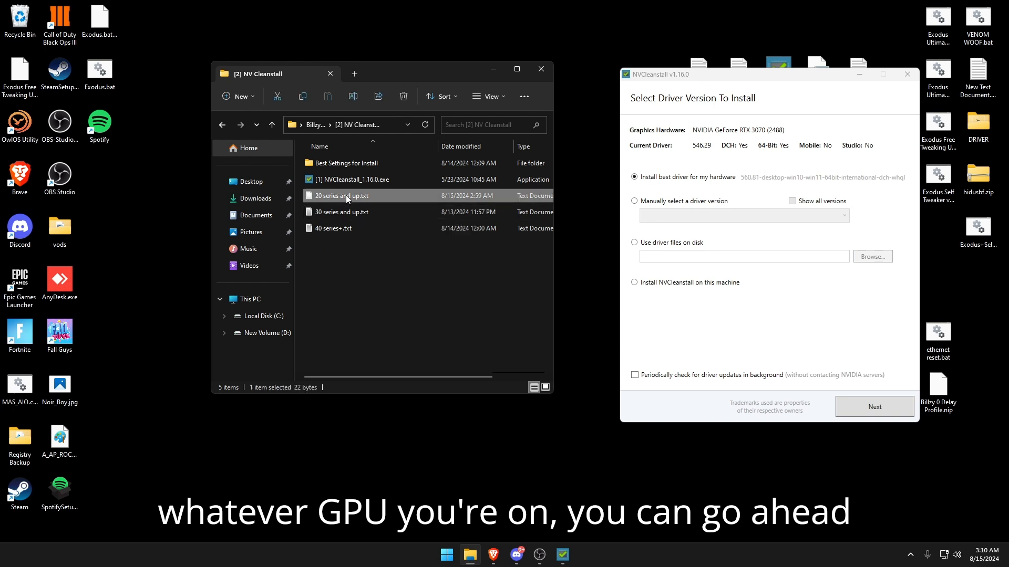
left_click(547, 77)
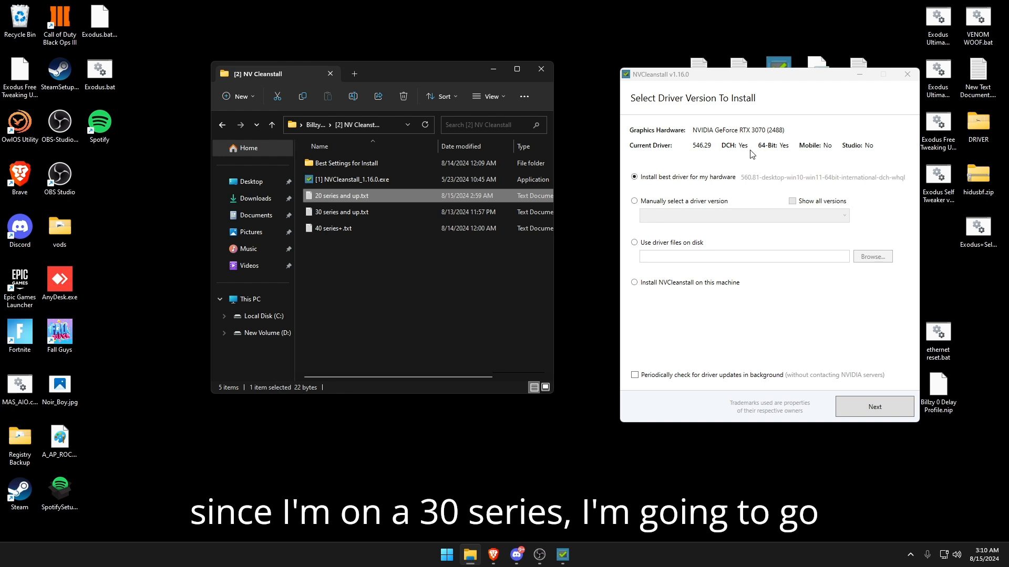
Open 30 series and up.txt and highlight the driver version 546.29
double_click(343, 212)
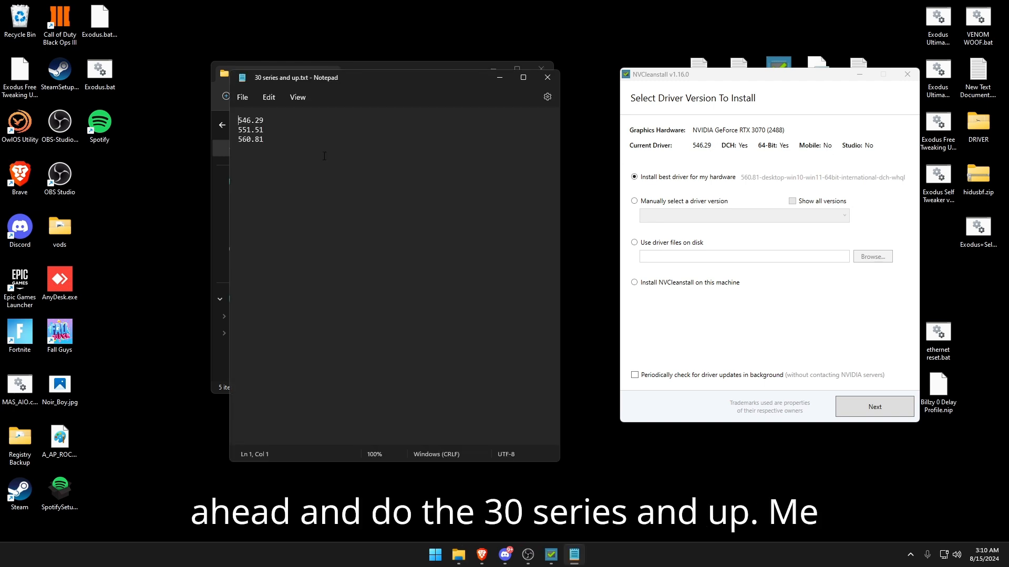
left_click_drag(346, 81, 288, 61)
key("shift+End")
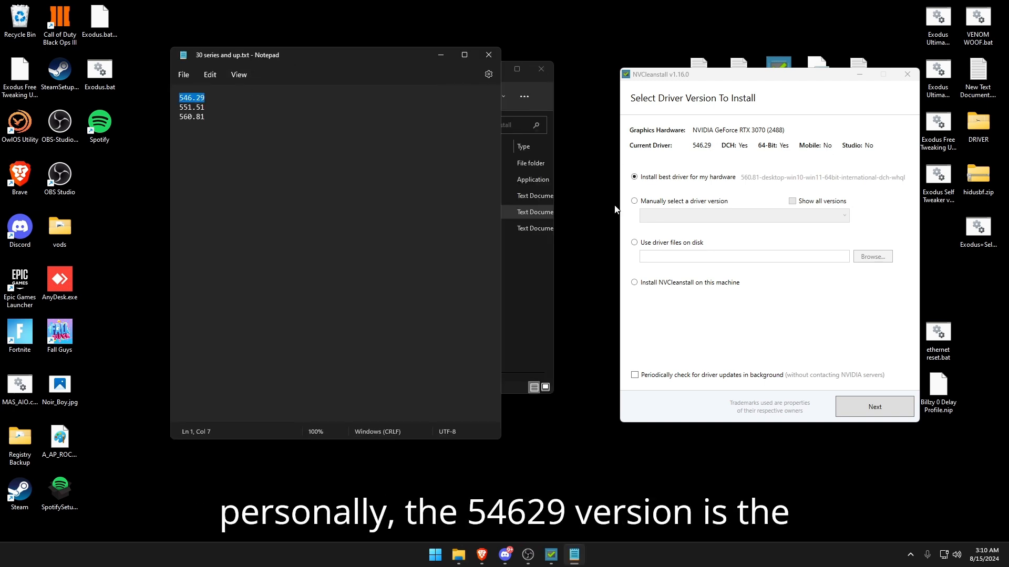
Manually select the 546.29 Windows 10 64 bit Desktop DCH driver and continue to the component selection
left_click(634, 201)
left_click(712, 221)
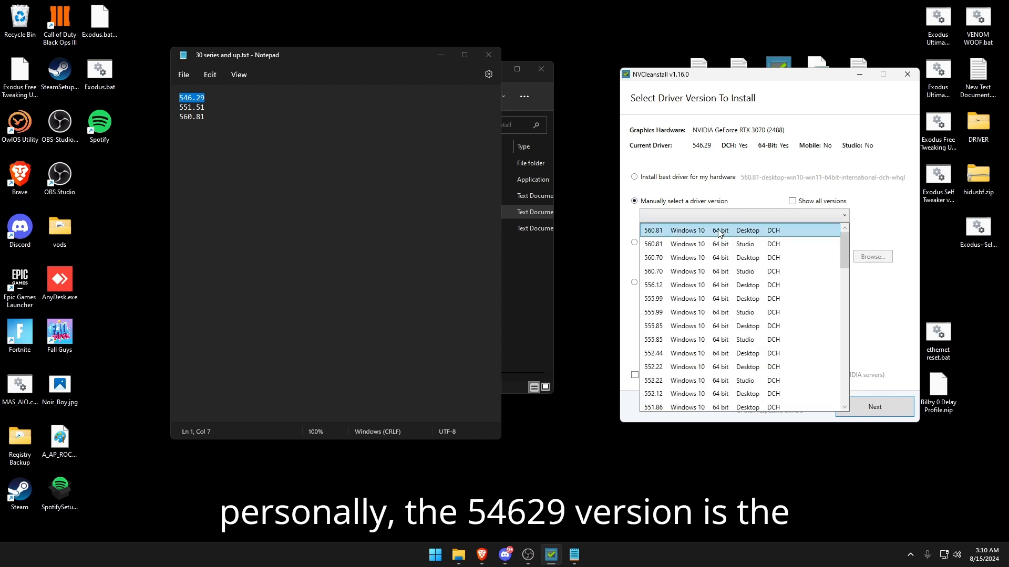
scroll(694, 286, "down", 3)
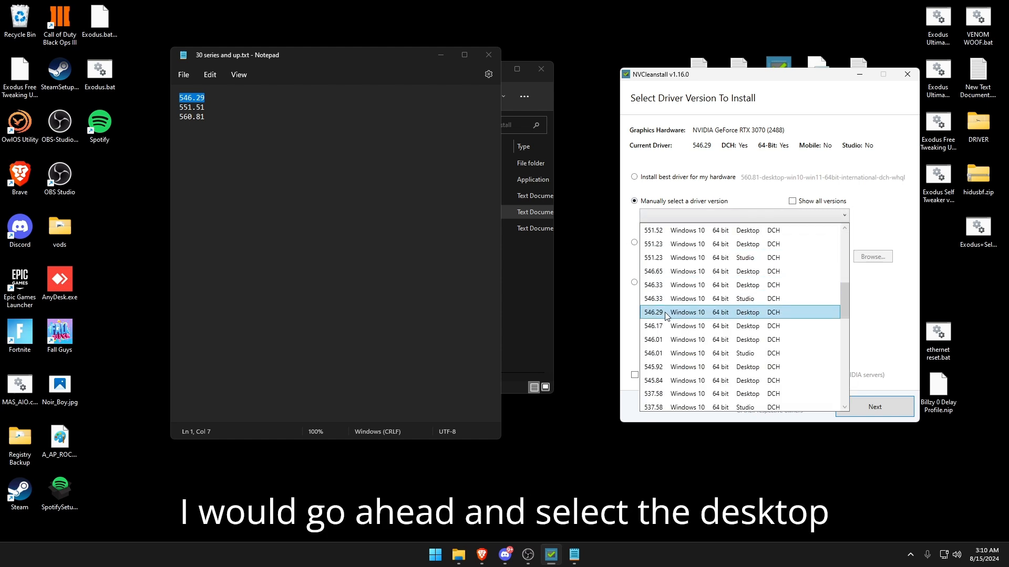
left_click(676, 313)
left_click(875, 406)
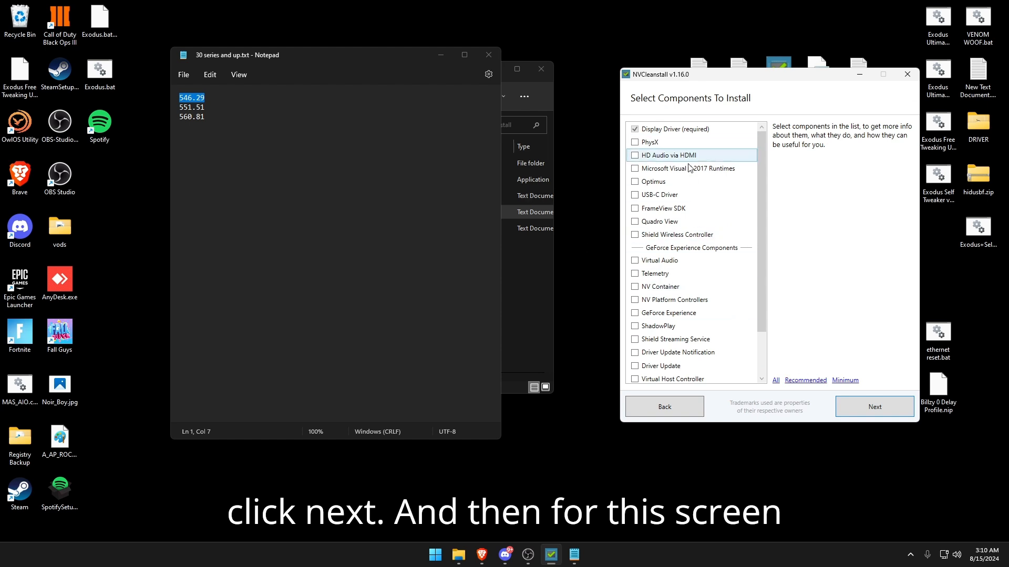
Keep only the minimum driver components and continue to the installation tweaks
scroll(699, 197, "down", 2)
scroll(703, 203, "up", 2)
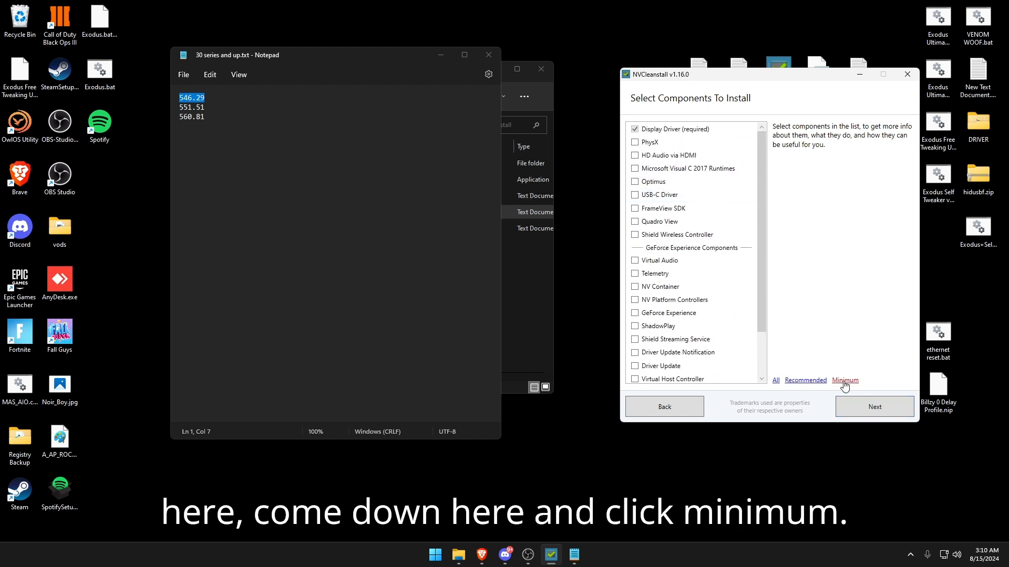
left_click(860, 413)
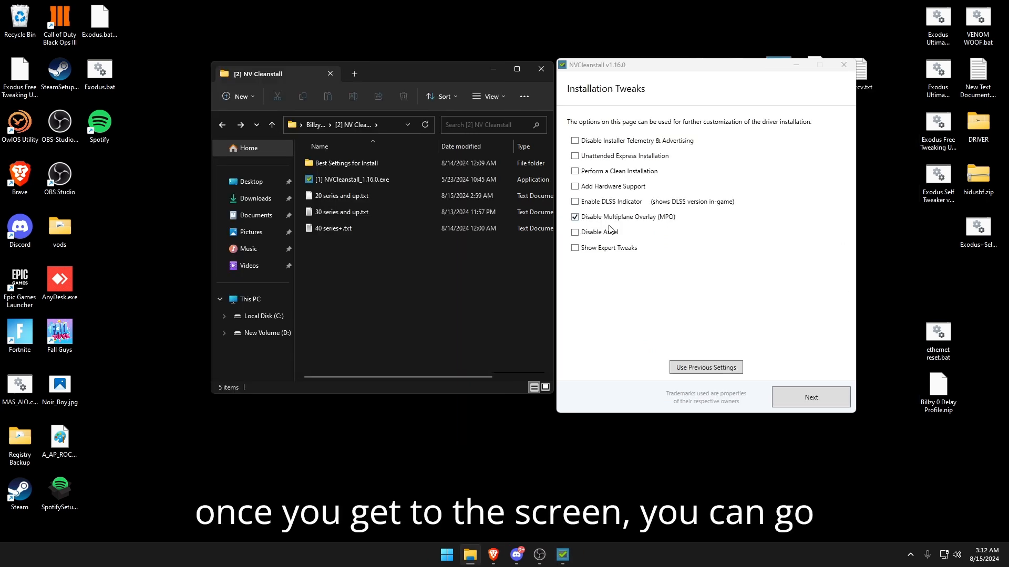
Open the reference image 2.png from the Best Settings for Install folder
left_click_drag(357, 290, 442, 351)
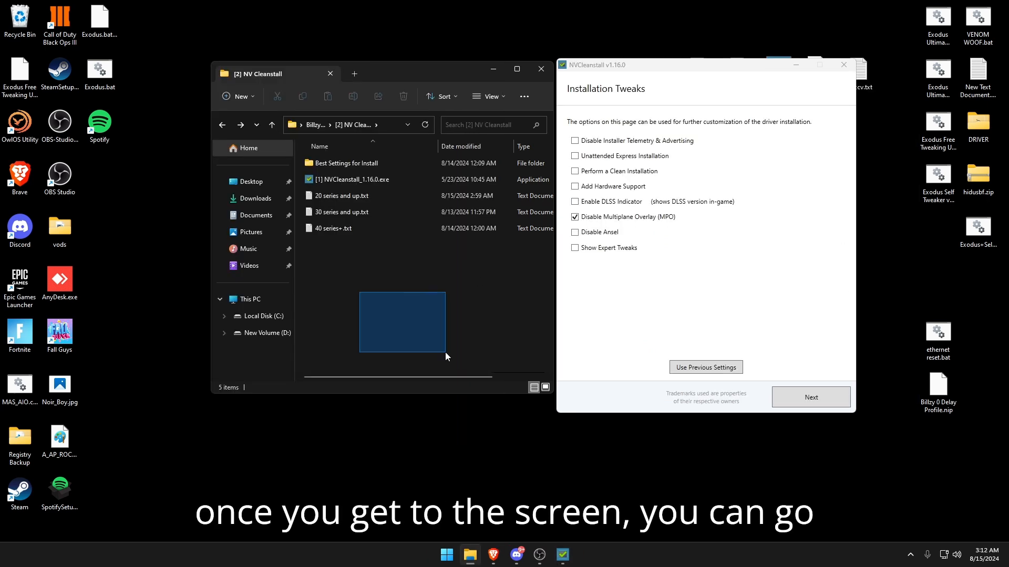
double_click(346, 163)
double_click(394, 173)
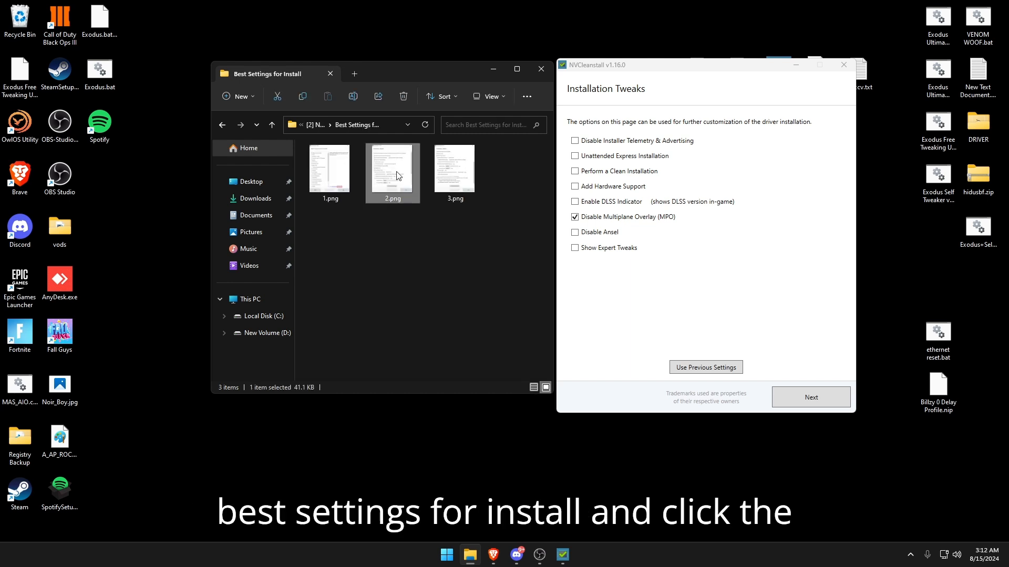
Enable Disable Installer Telemetry & Advertising, Unattended Express Installation, Perform a Clean Installation and Disable Ansel
left_click(575, 140)
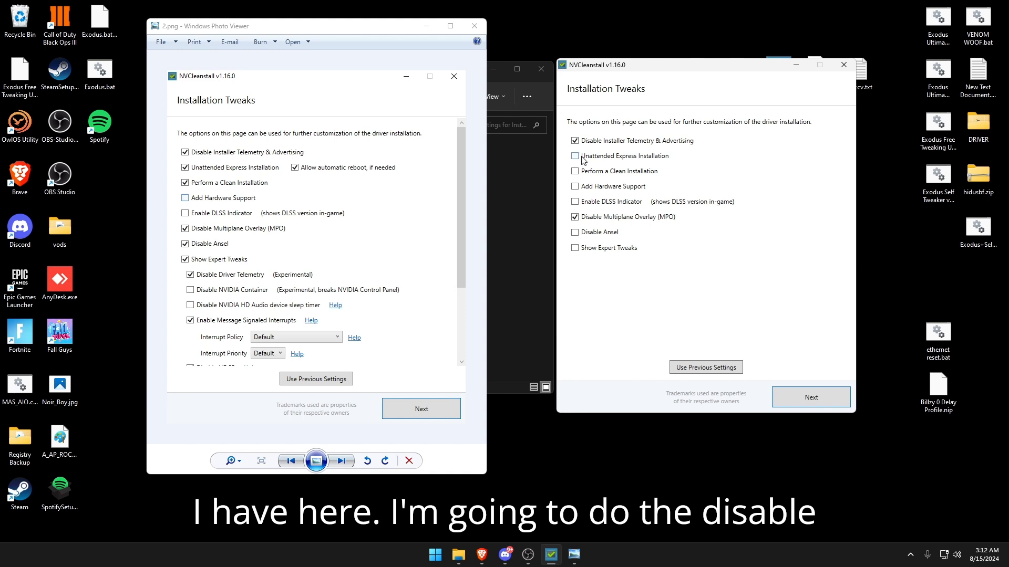
left_click(574, 157)
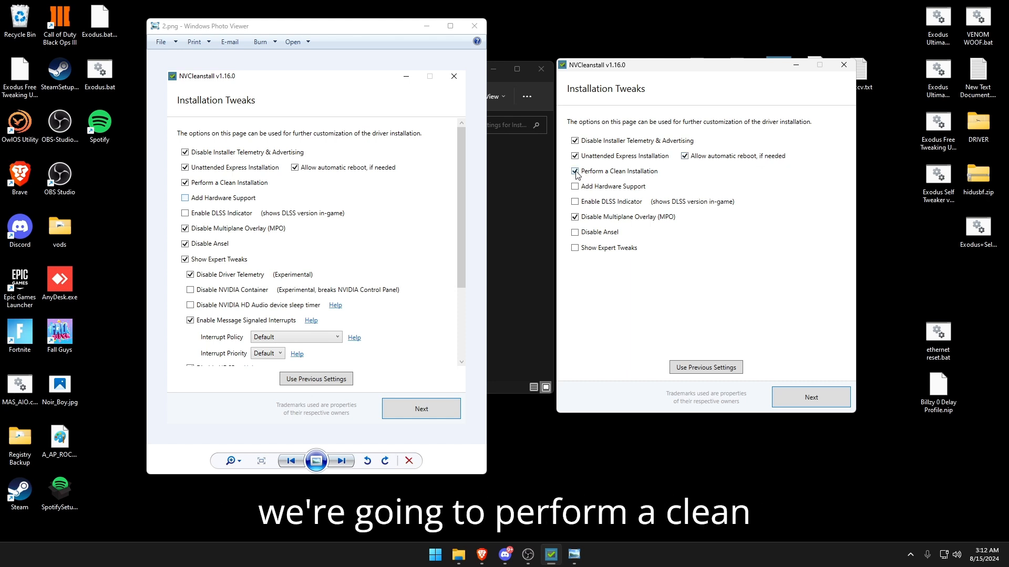
left_click(575, 232)
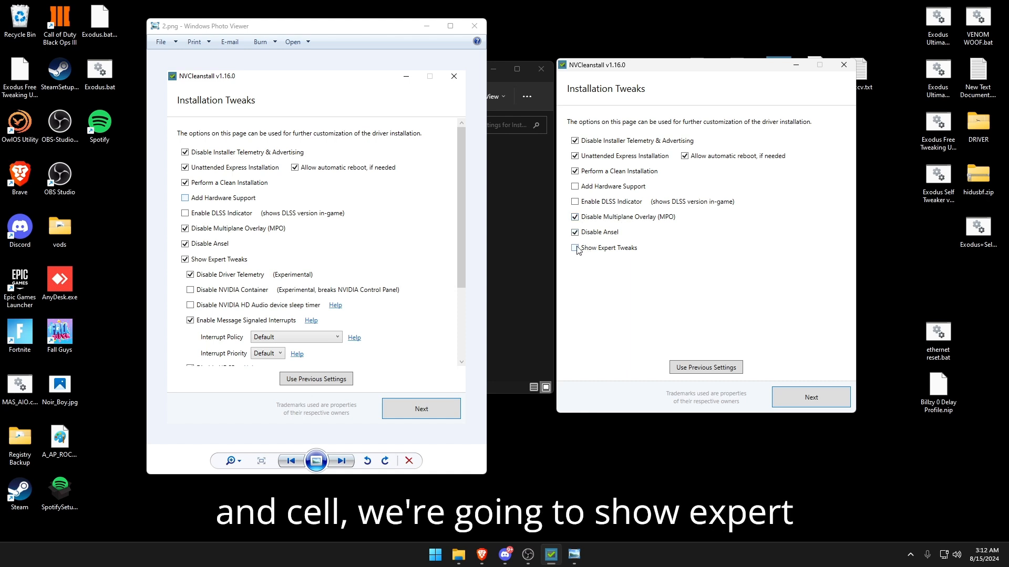
Show the expert tweaks and enable Disable Driver Telemetry and Enable Message Signaled Interrupts
left_click(575, 248)
scroll(623, 281, "down", 1)
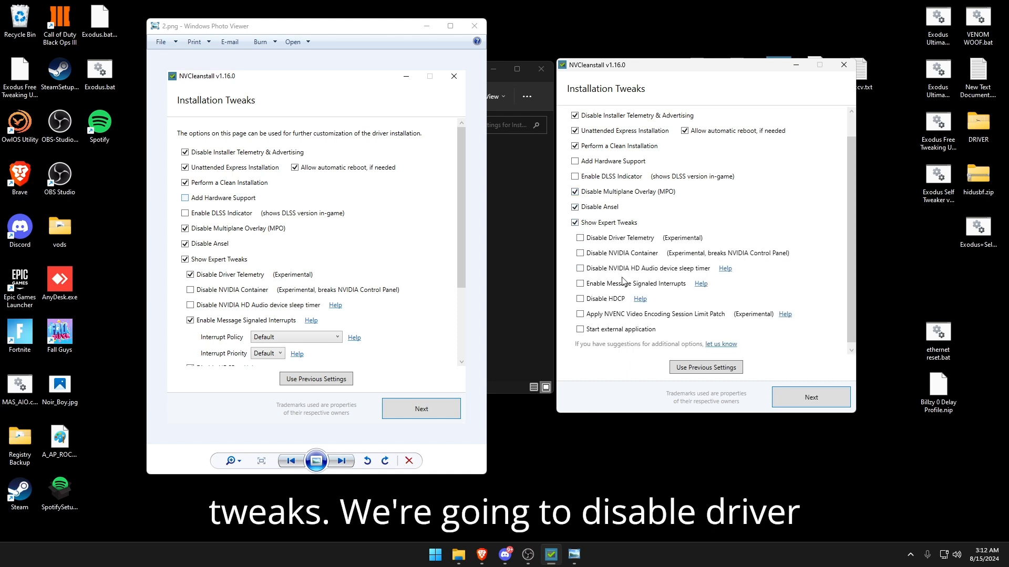
left_click(598, 242)
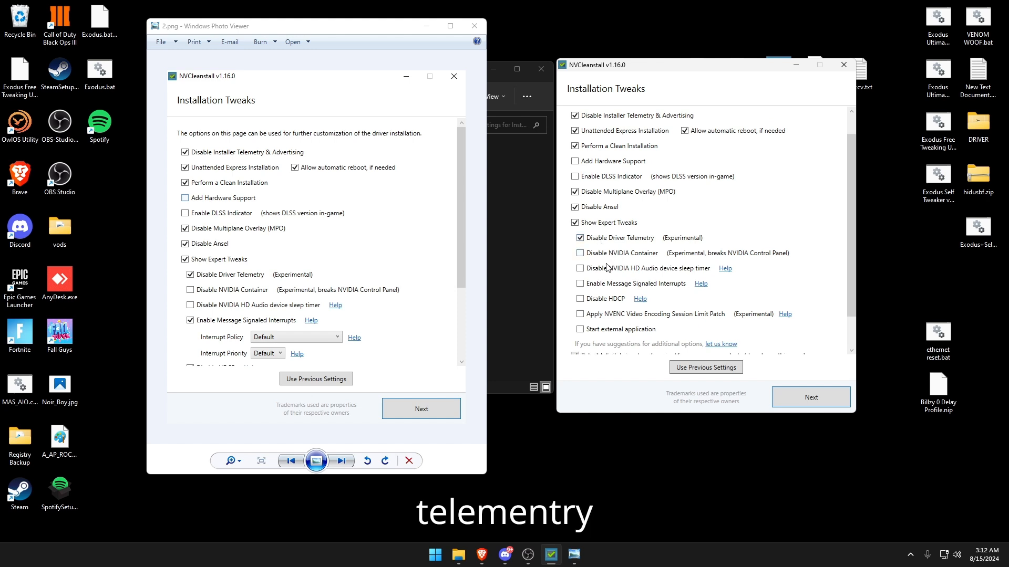
left_click(604, 284)
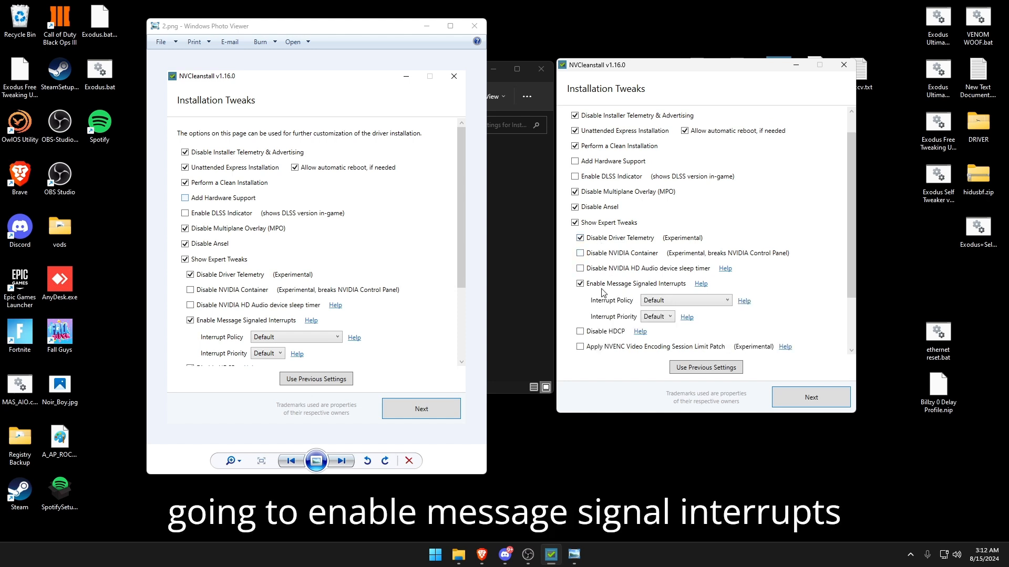
Following reference image 3.png, enable the Easy-Anti-Cheat compatible method and automatic acceptance of the "driver unsigned" warning, and continue the installation
scroll(602, 293, "down", 3)
left_click(475, 26)
double_click(458, 176)
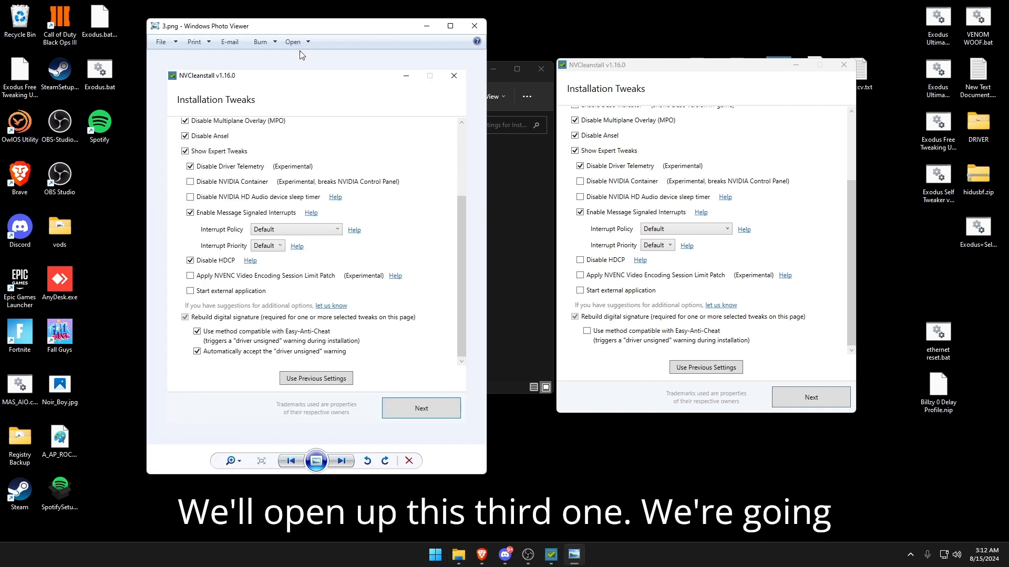
left_click(596, 332)
scroll(669, 334, "down", 1)
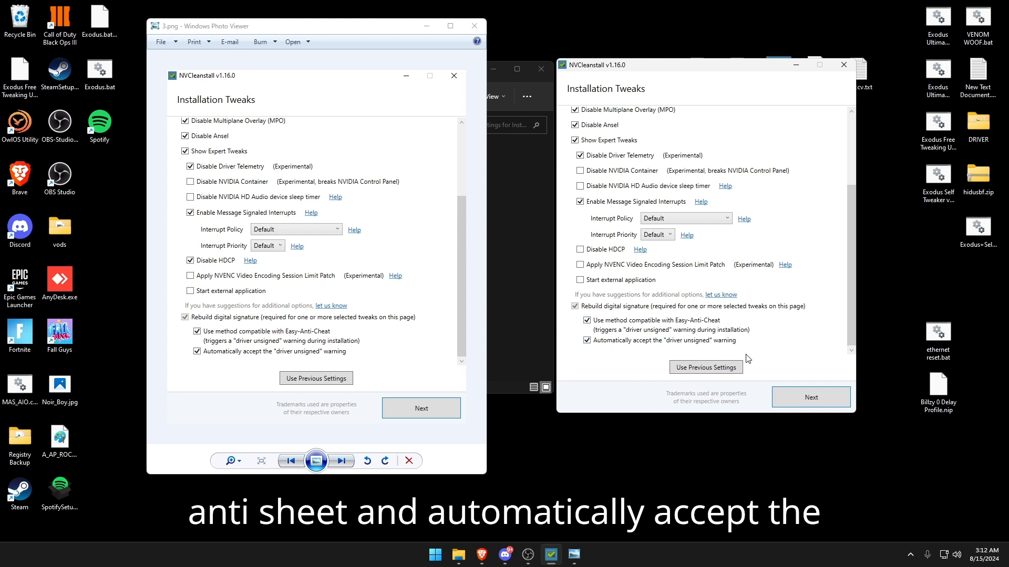
left_click(795, 397)
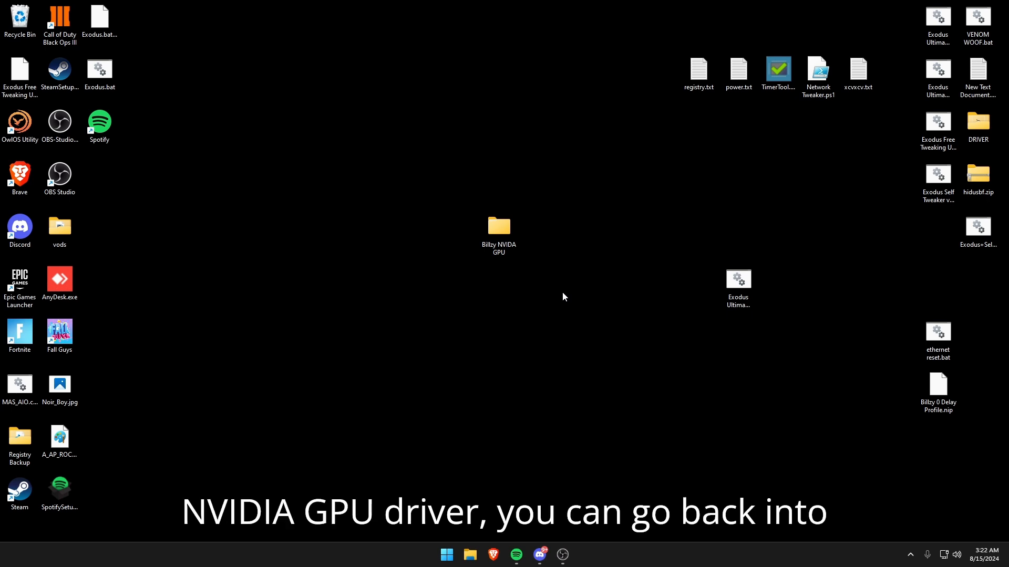
Open the [3] NV Profile Inspector folder inside Billzy NVIDA GPU and launch nvidiaProfileInspector.exe
double_click(508, 241)
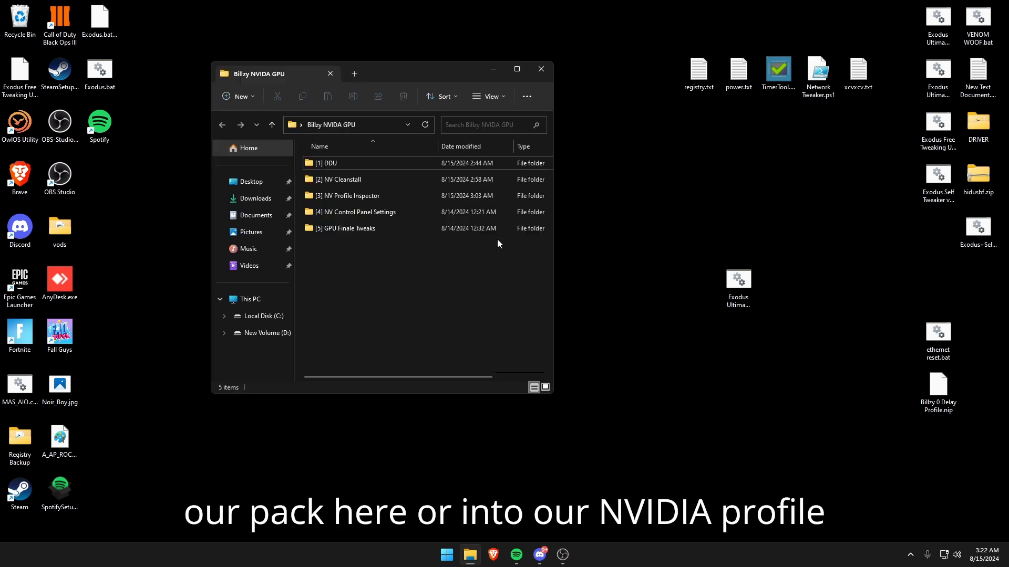
double_click(370, 199)
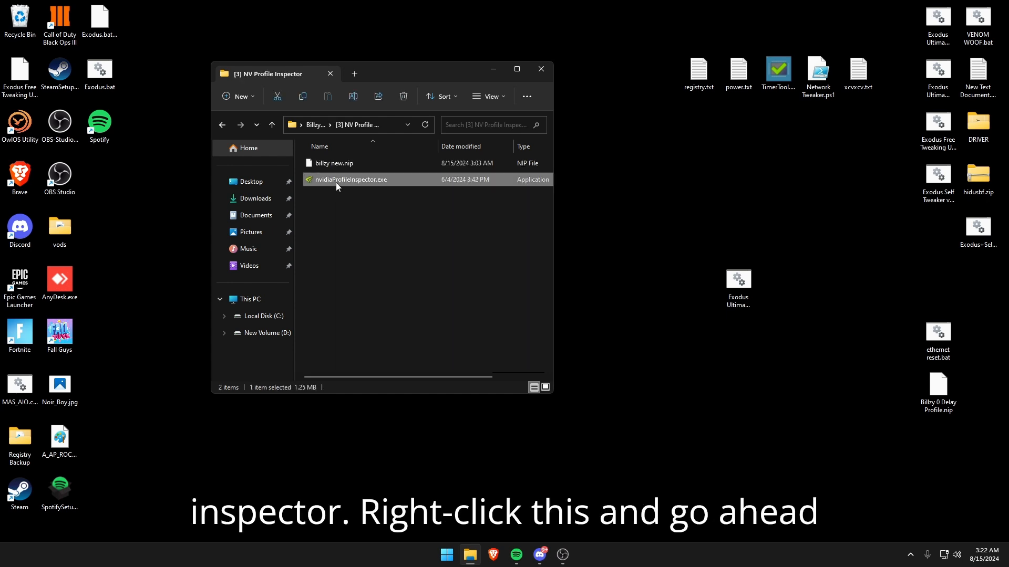
right_click(336, 181)
left_click(354, 204)
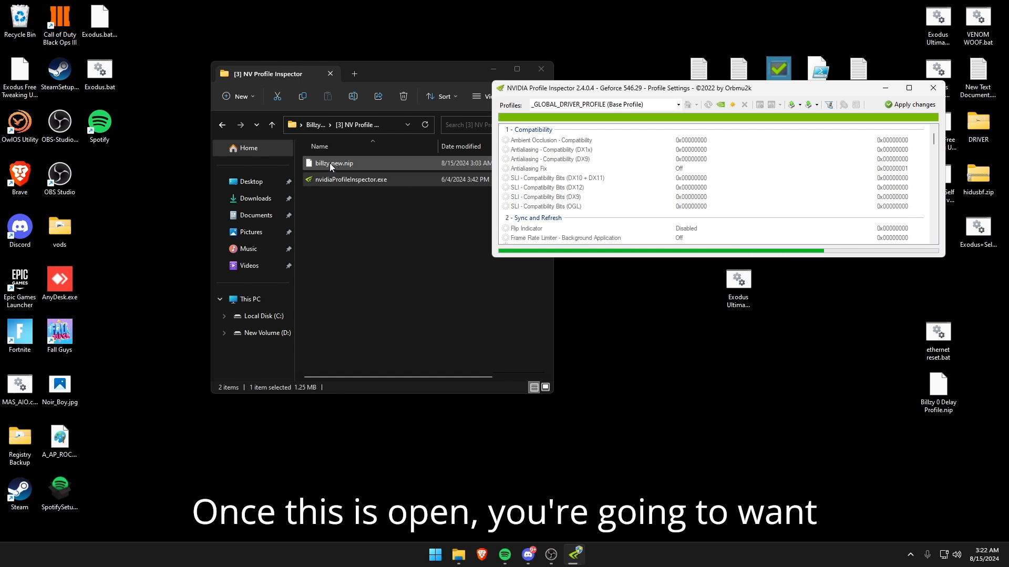
Import billzy new.nip into NVIDIA Profile Inspector, apply the changes and close the program
left_click(370, 188)
left_click(332, 164)
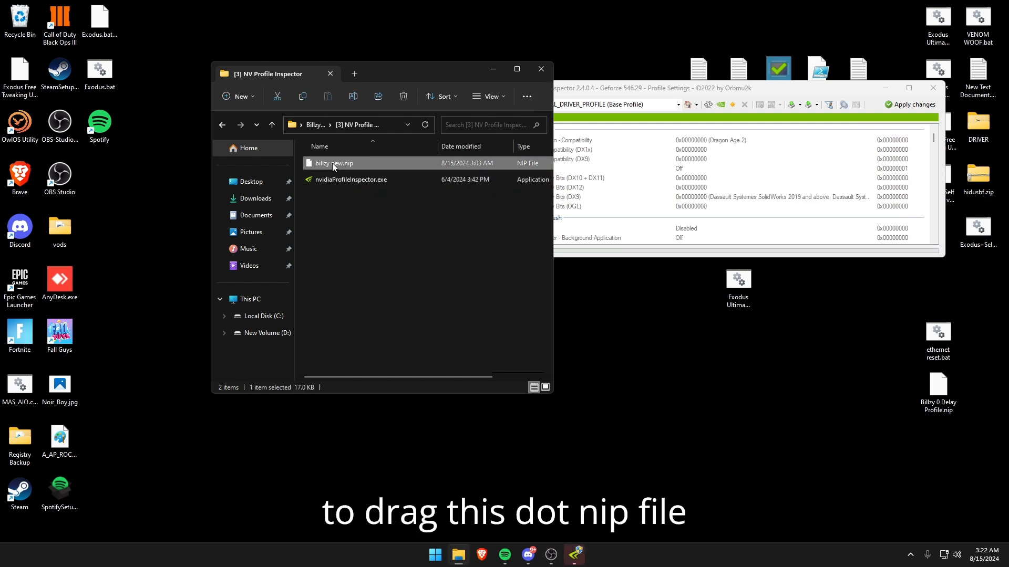
left_click_drag(336, 163, 720, 187)
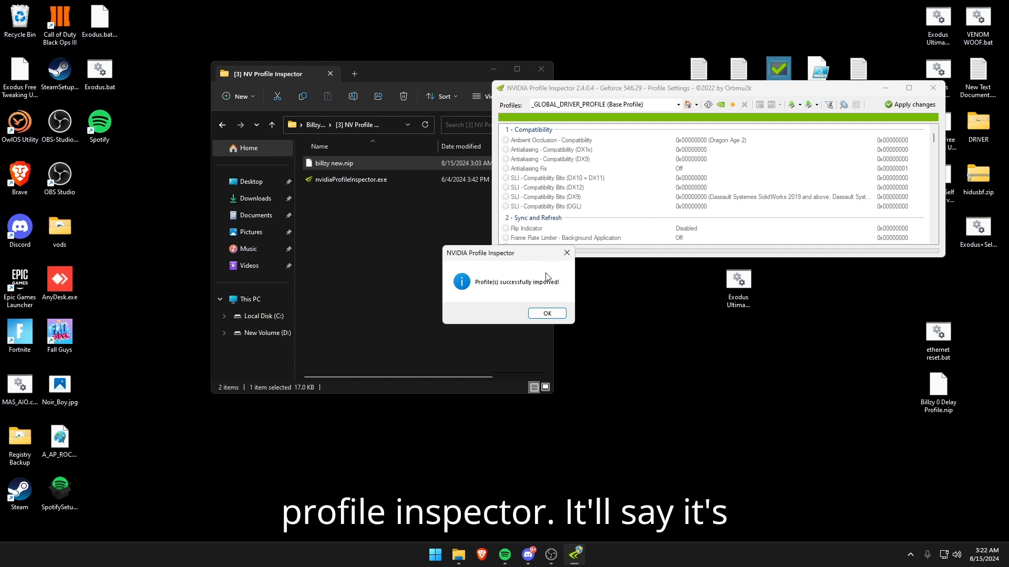
left_click(540, 315)
left_click(911, 104)
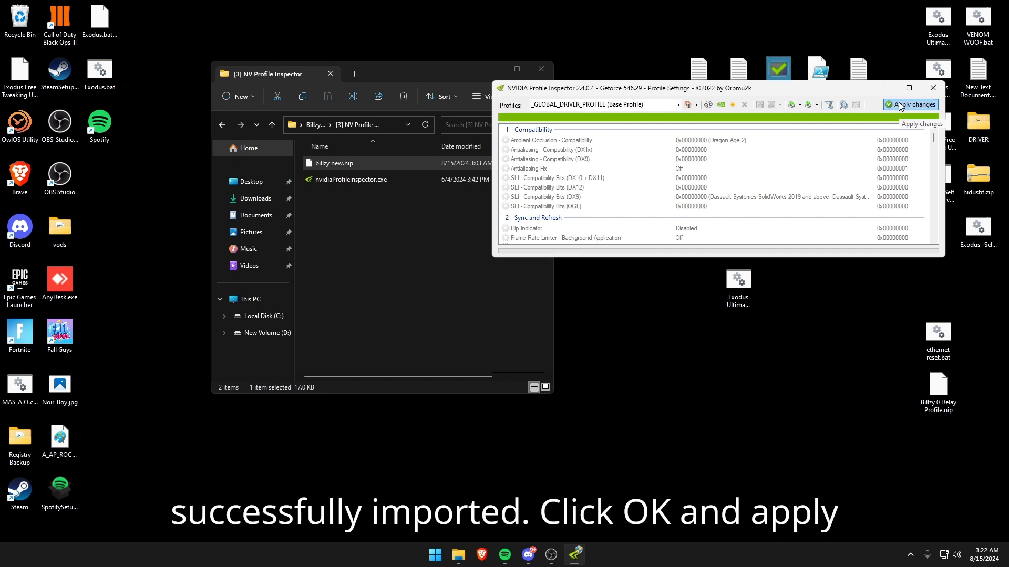
left_click(933, 88)
Return to the Billzy NVIDA GPU folder, open [4] NV Control Panel Settings and launch NVIDIA Control Panel
left_click(452, 263)
key("alt+Left")
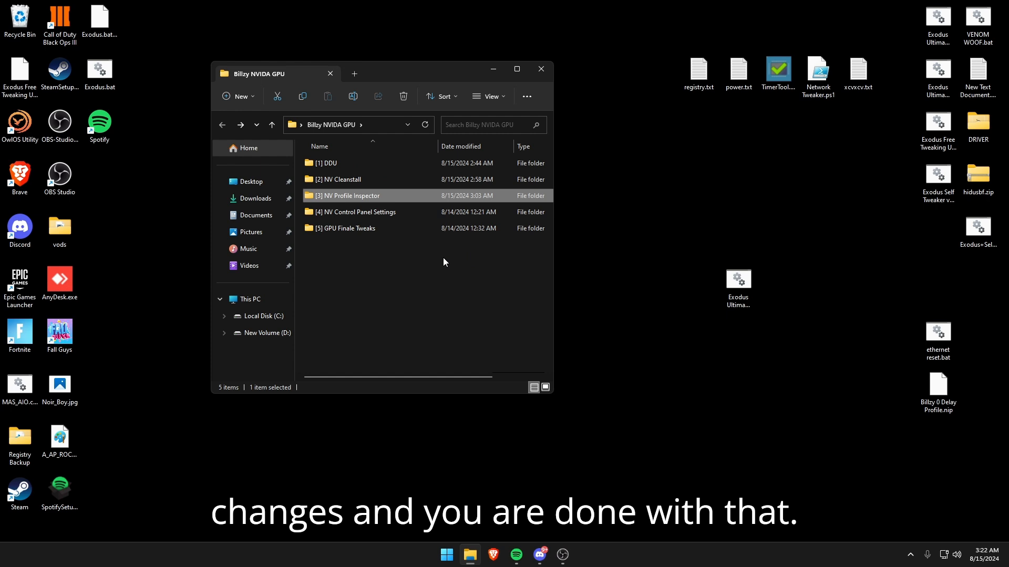
left_click_drag(375, 272, 508, 350)
double_click(344, 216)
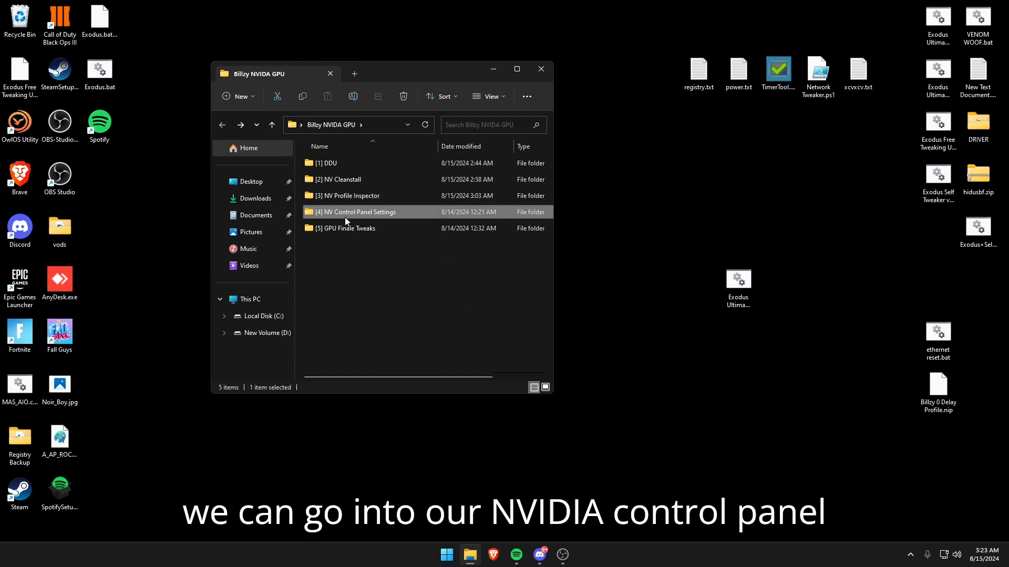
right_click(612, 197)
left_click(630, 283)
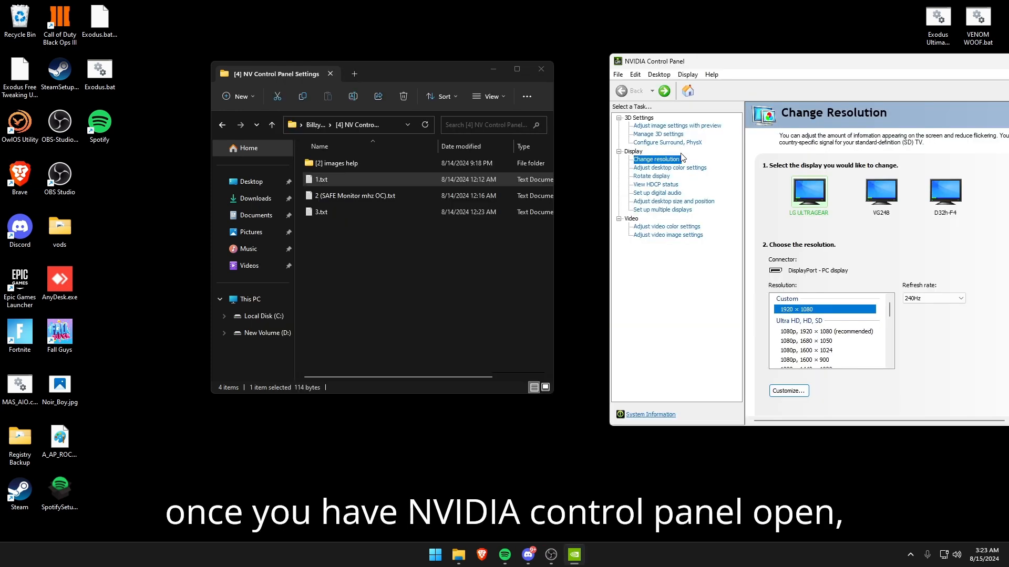
Open 1.txt from the NV Control Panel Settings folder and read its image settings instructions
double_click(345, 179)
left_click_drag(265, 66, 227, 66)
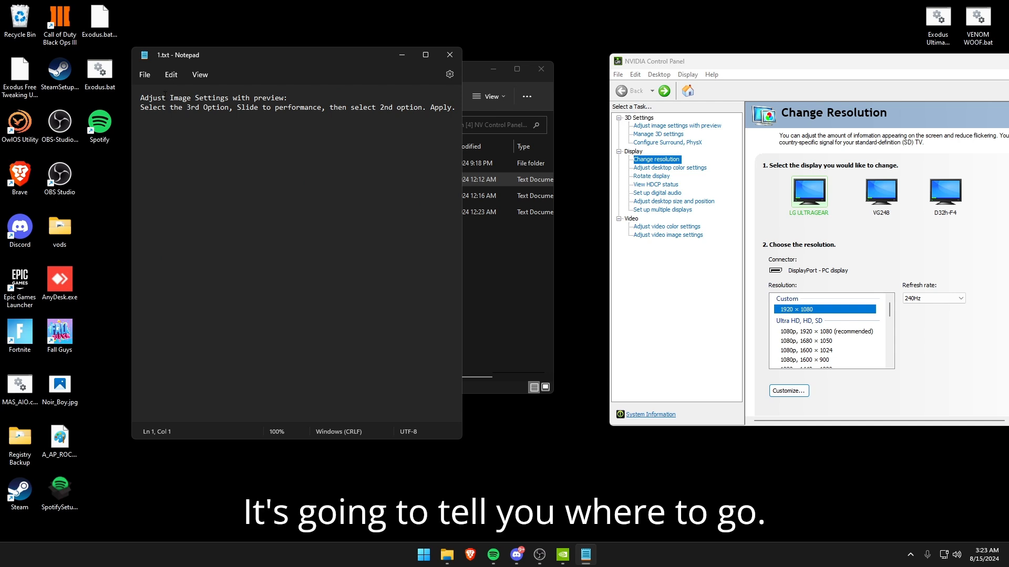
triple_click(131, 100)
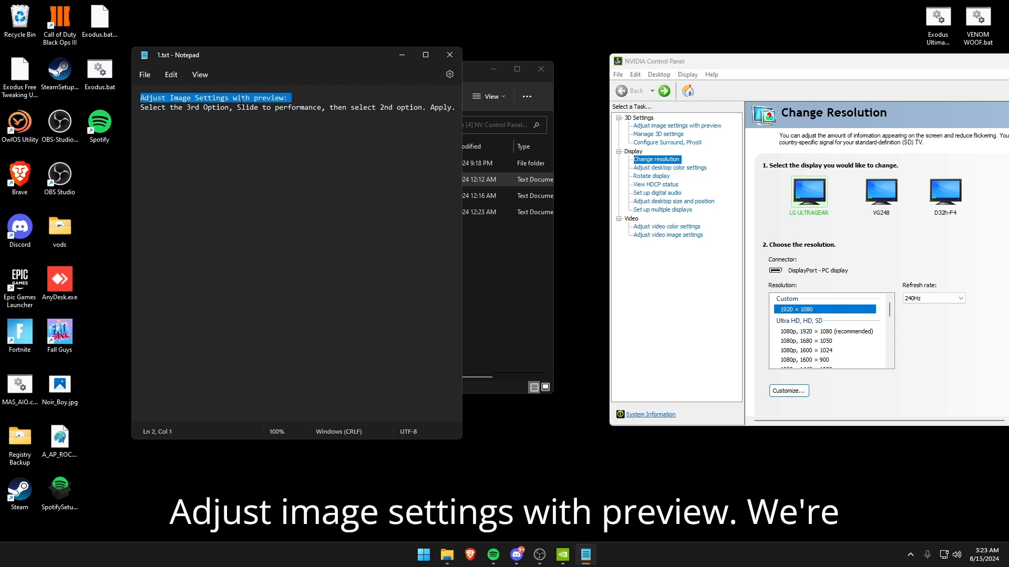
In Adjust Image Settings with Preview, choose the preference emphasizing Performance, switch to Use the advanced 3D image settings, and apply
left_click(651, 126)
left_click_drag(802, 64, 630, 58)
left_click(303, 81)
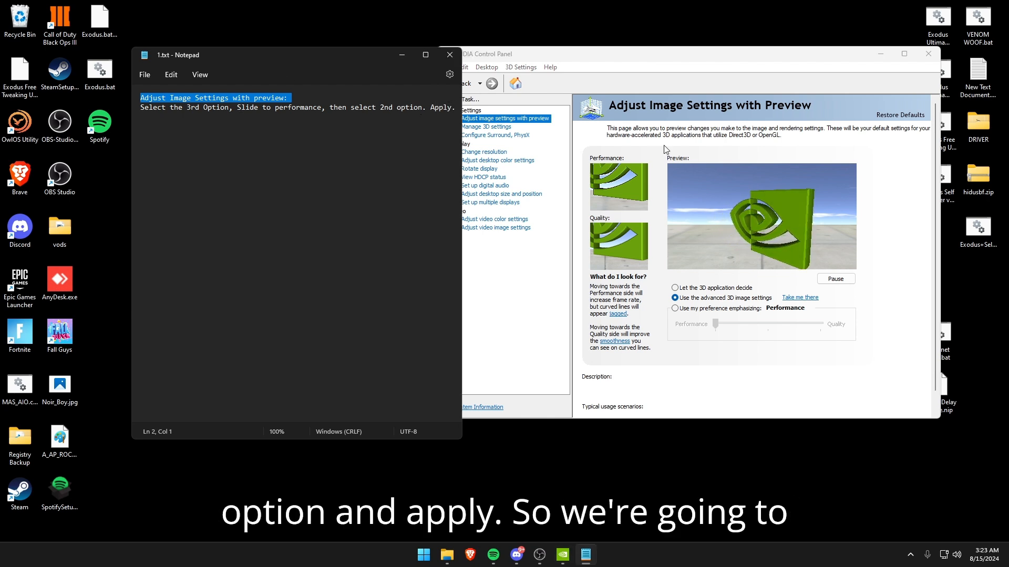
left_click(698, 137)
left_click(697, 310)
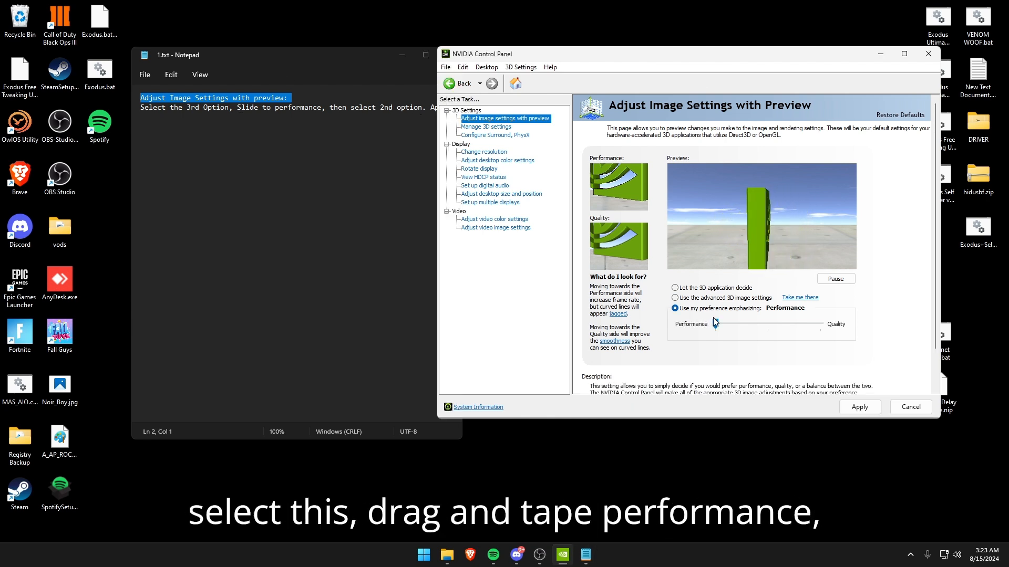
left_click(675, 298)
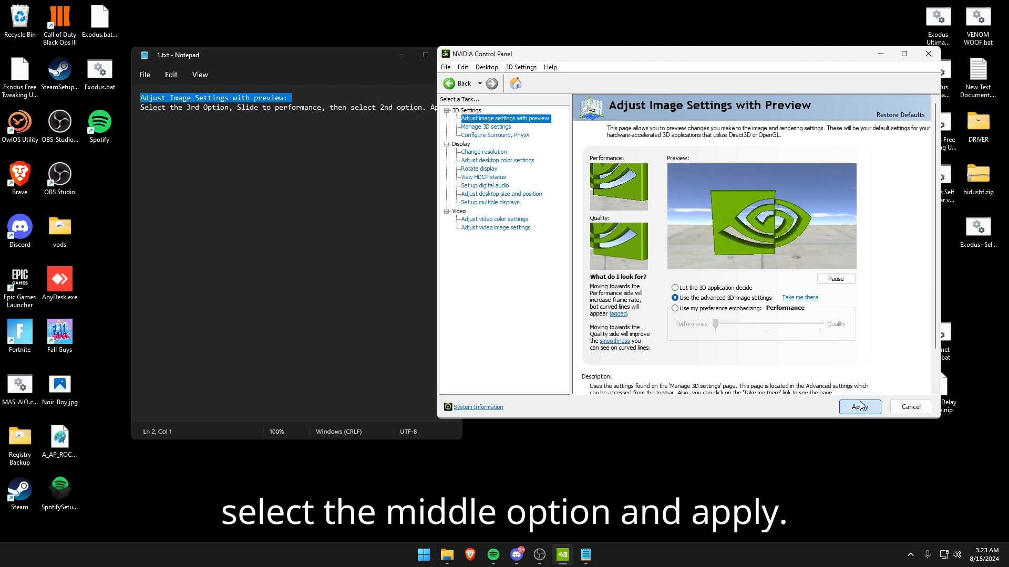
left_click(860, 407)
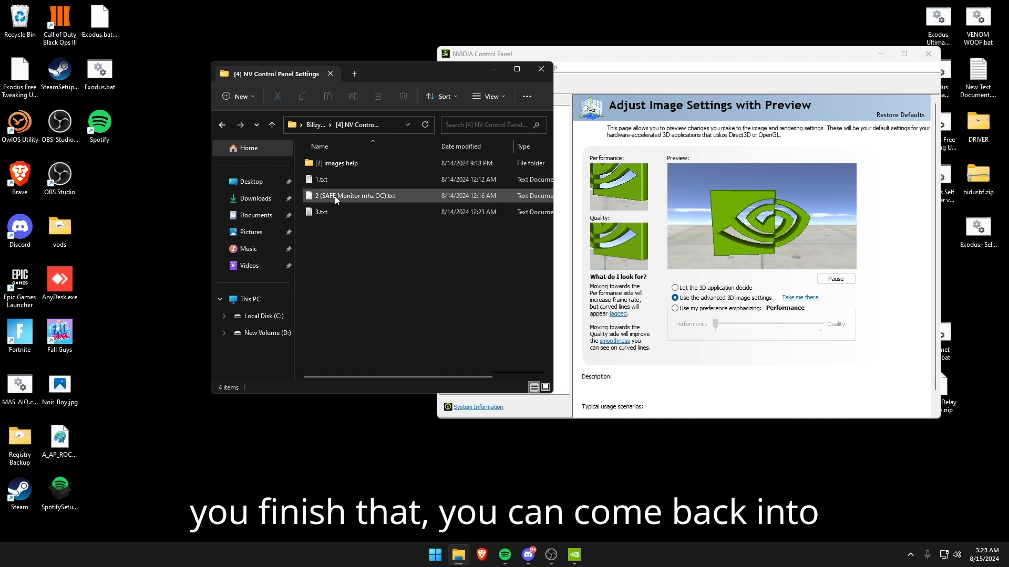
Open 2 (SAFE Monitor mhz OC).txt and read the credits, guide link and first custom resolution instruction
left_click(334, 195)
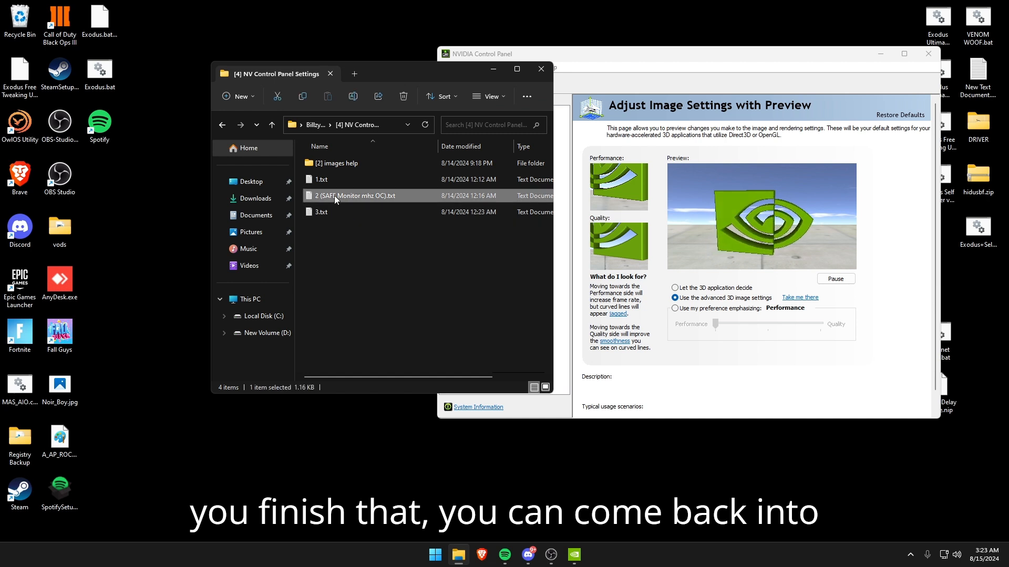
double_click(334, 195)
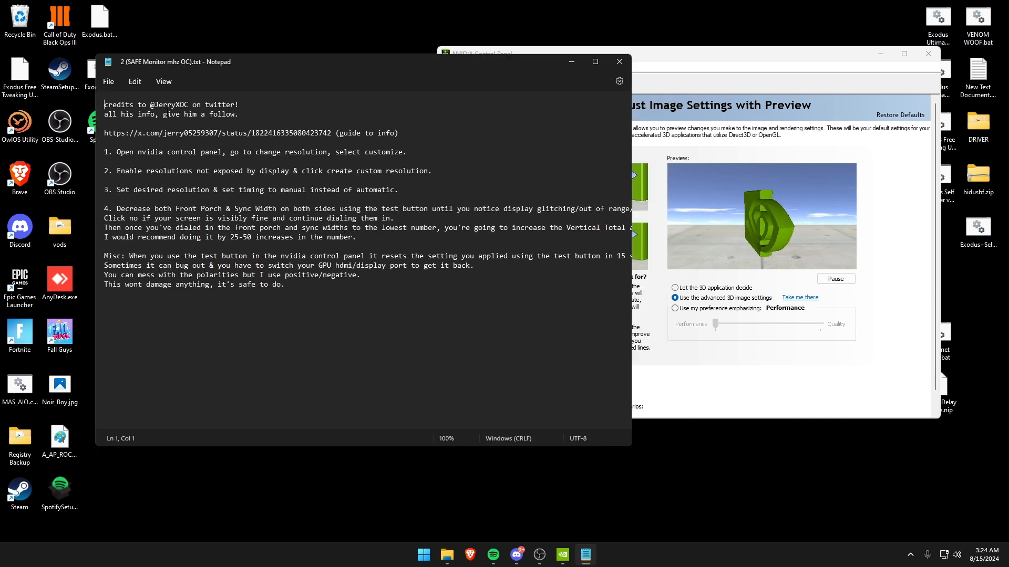
left_click_drag(150, 104, 248, 104)
left_click_drag(104, 133, 349, 133)
left_click(230, 152)
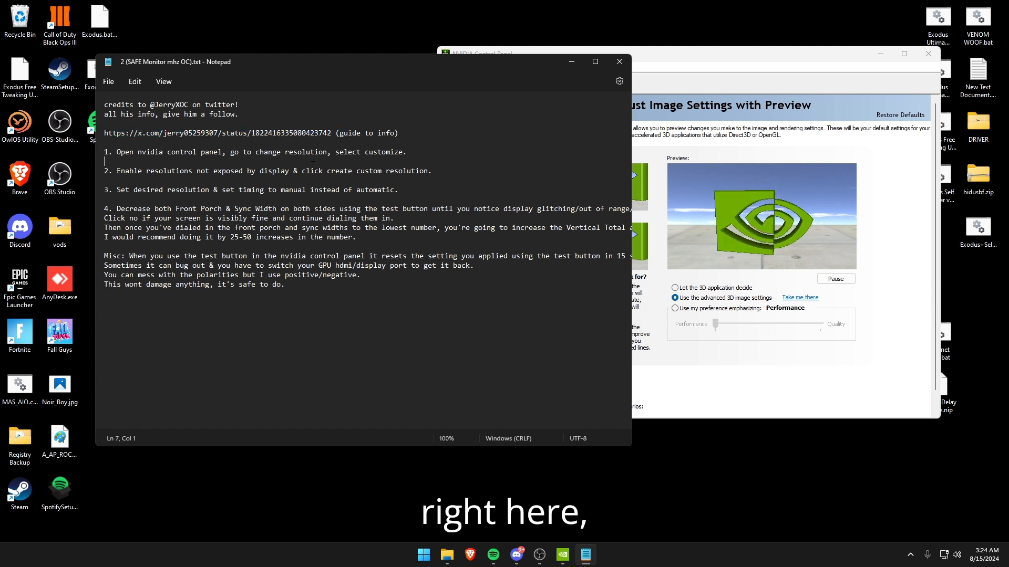
left_click_drag(230, 152, 370, 161)
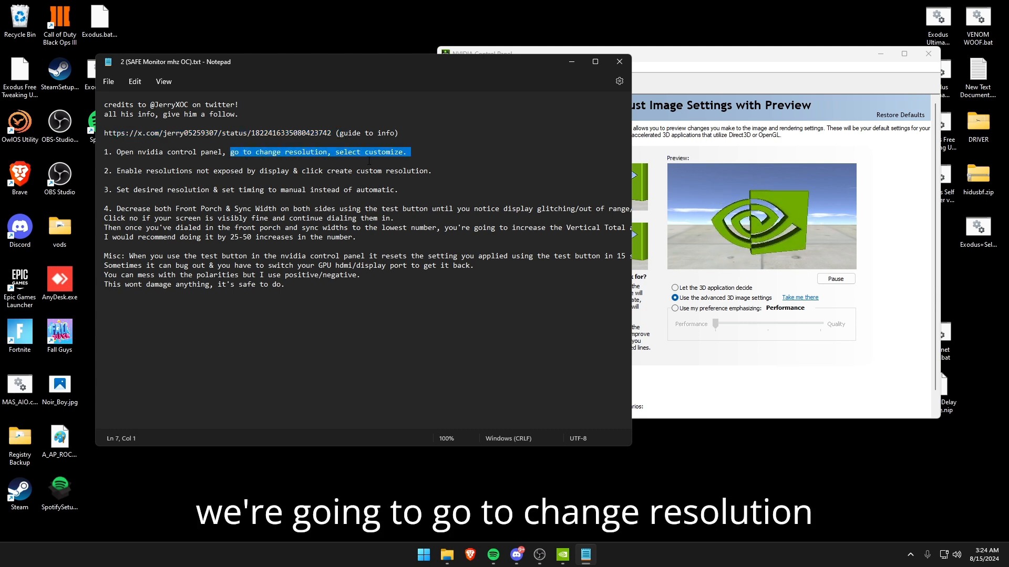
Go to Change Resolution in NVIDIA Control Panel, open the resolution customization and start creating a custom resolution
left_click(650, 79)
left_click(484, 152)
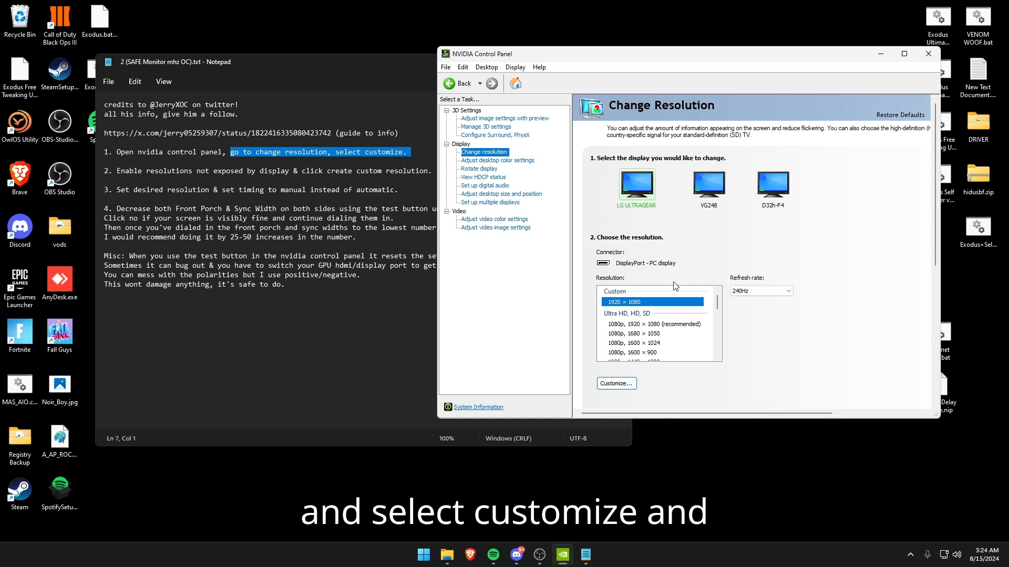
left_click(616, 383)
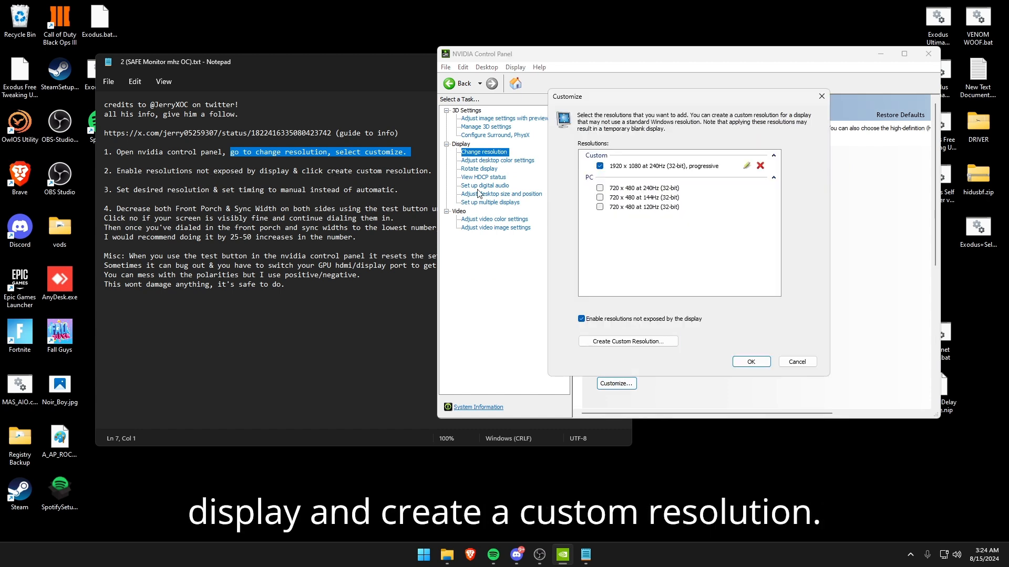
left_click(609, 343)
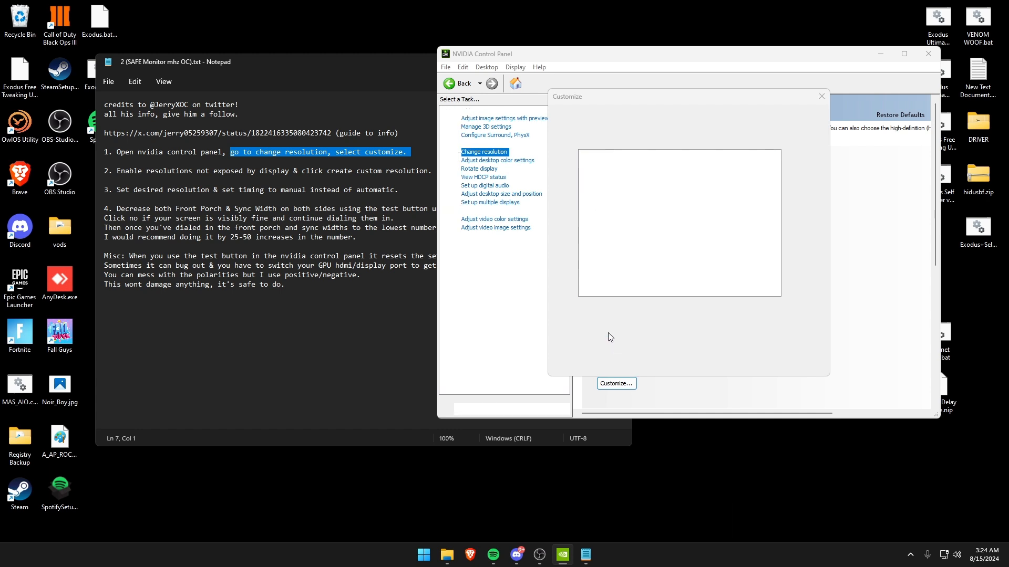
Consult the monitor overclock guide and set the custom resolution's timing standard to Manual
left_click(301, 74)
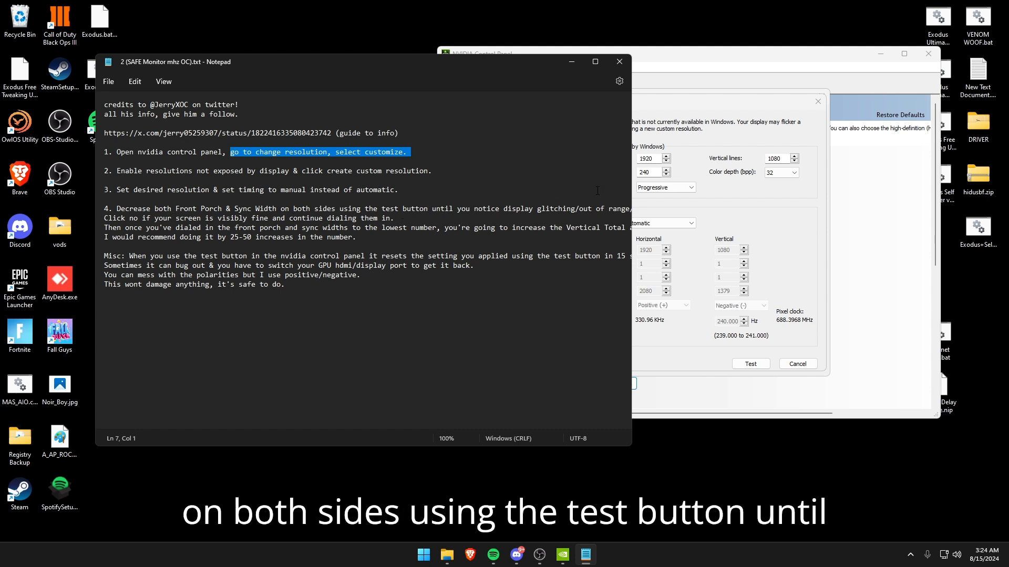
left_click(633, 181)
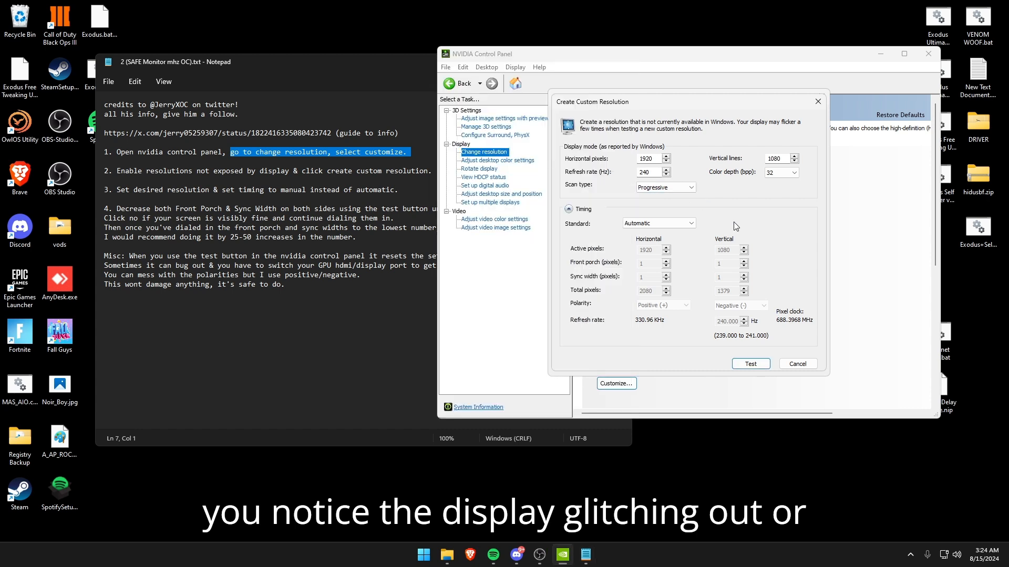
left_click(658, 223)
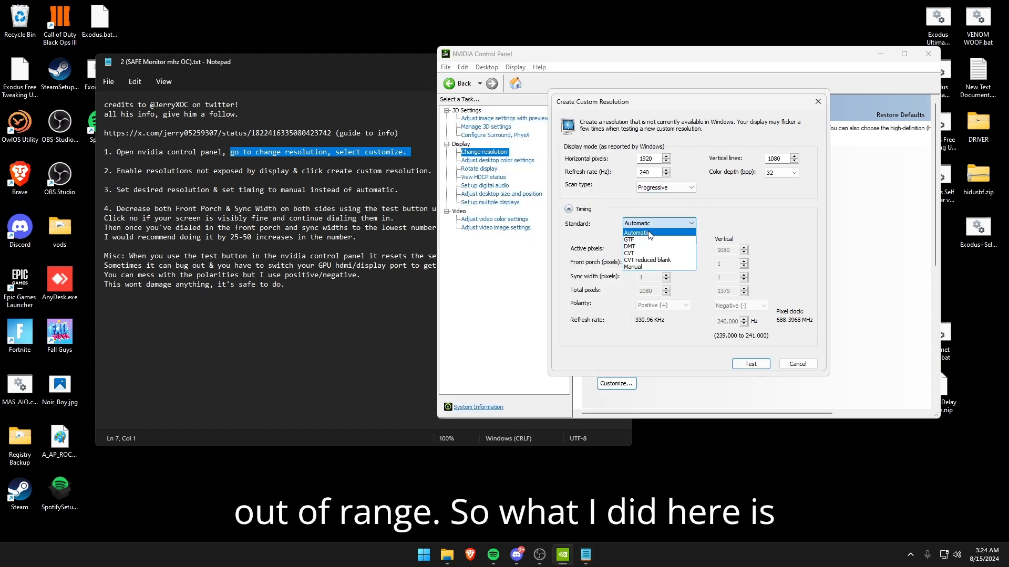
left_click(634, 267)
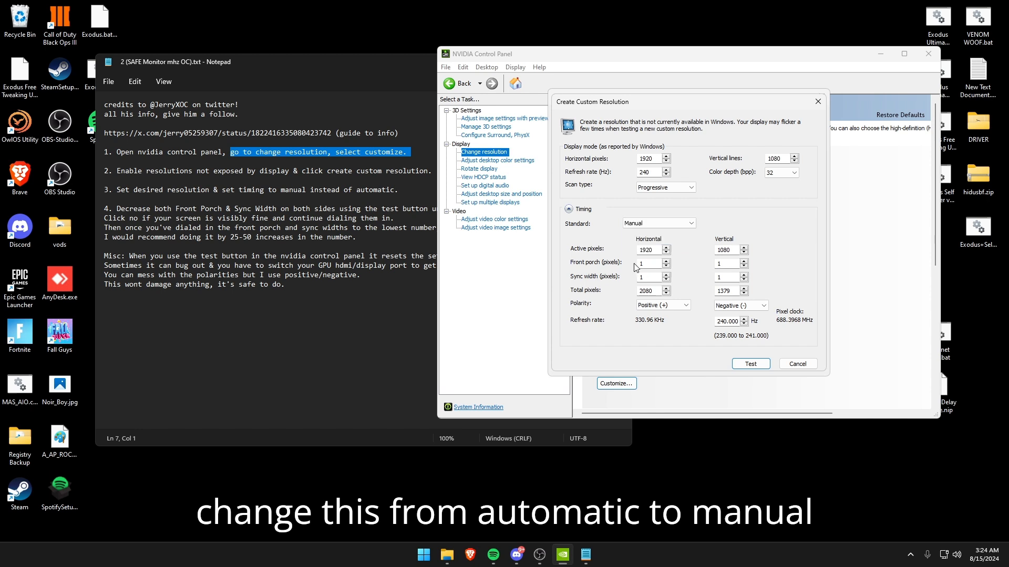
Try lowering the custom resolution's horizontal front porch to 0 and set it back to 1
left_click(647, 265)
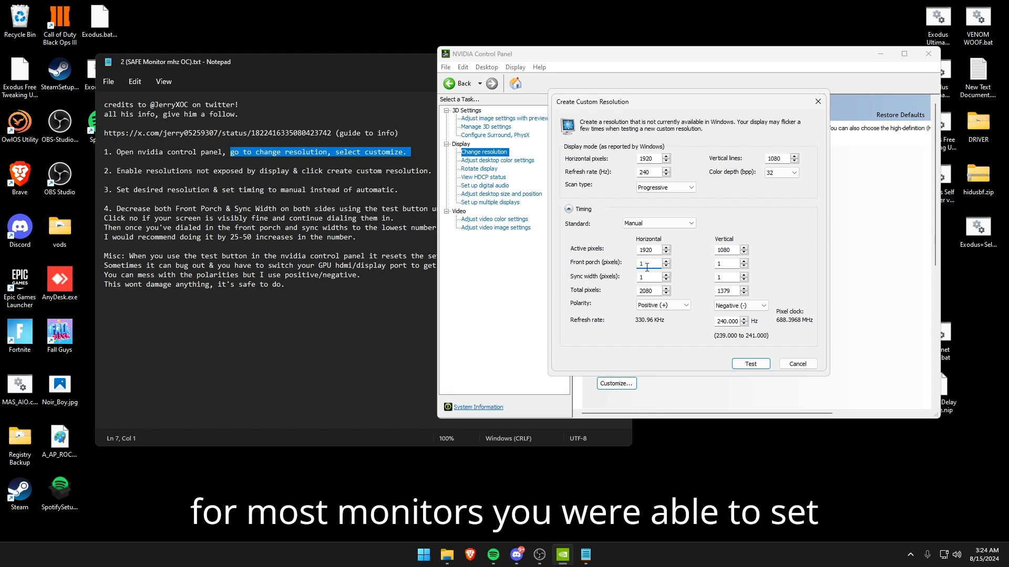
double_click(722, 264)
left_click_drag(728, 276, 635, 281)
left_click(654, 264)
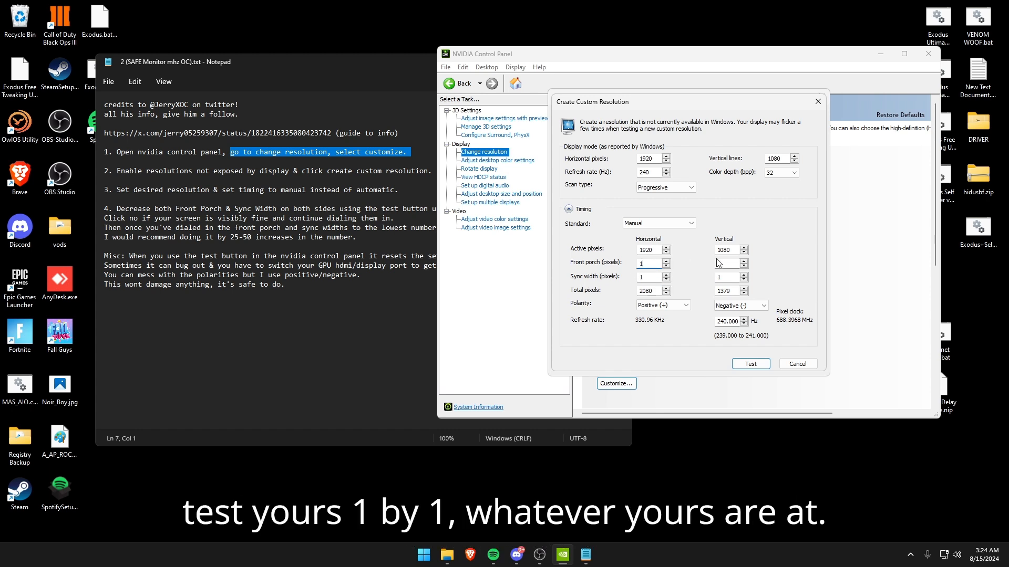
left_click(728, 263)
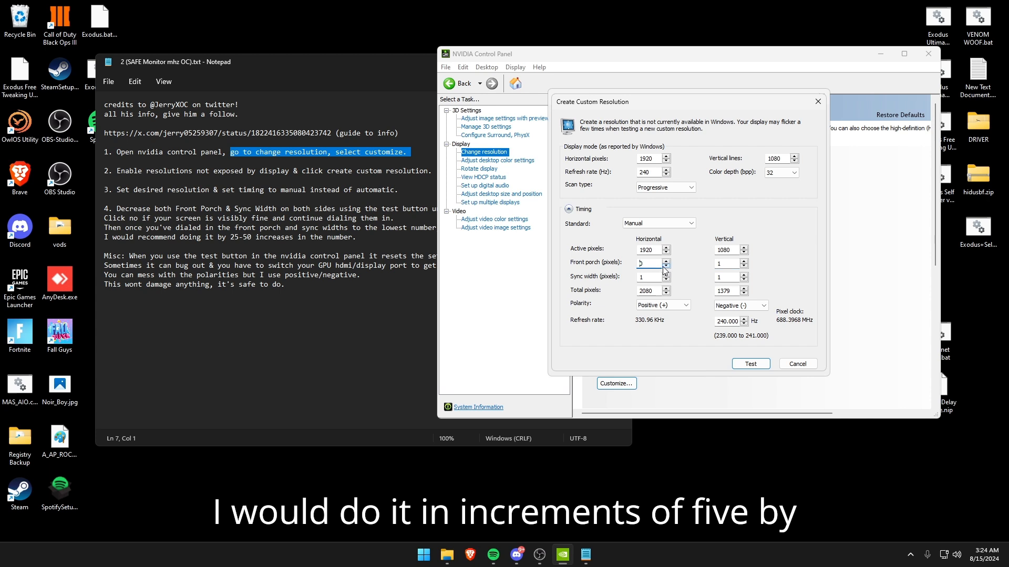
left_click(665, 267)
type("1")
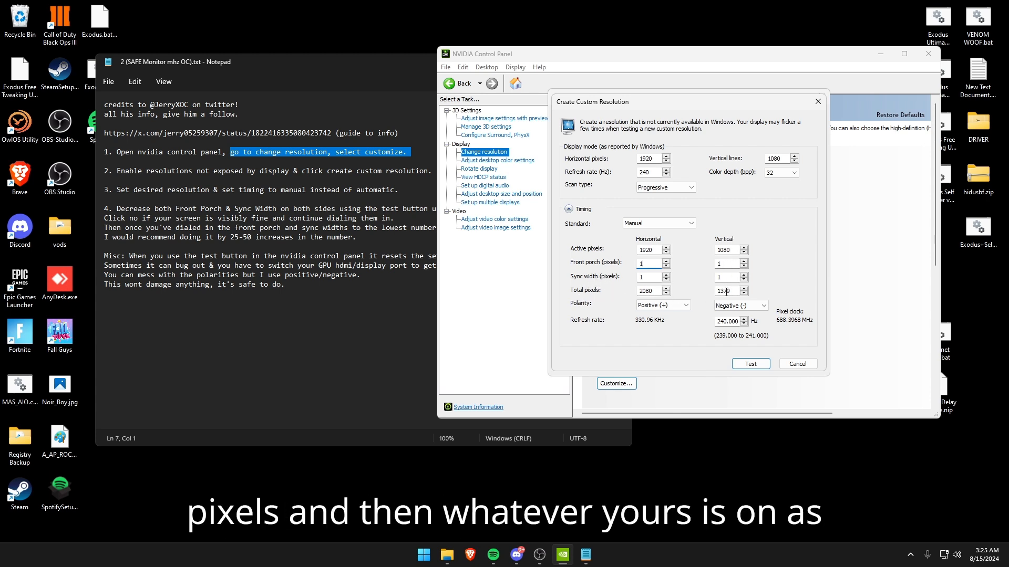
Try lowering the custom resolution's vertical total pixels to 1374 and set them back to 1379
left_click_drag(732, 293, 717, 294)
left_click(732, 290)
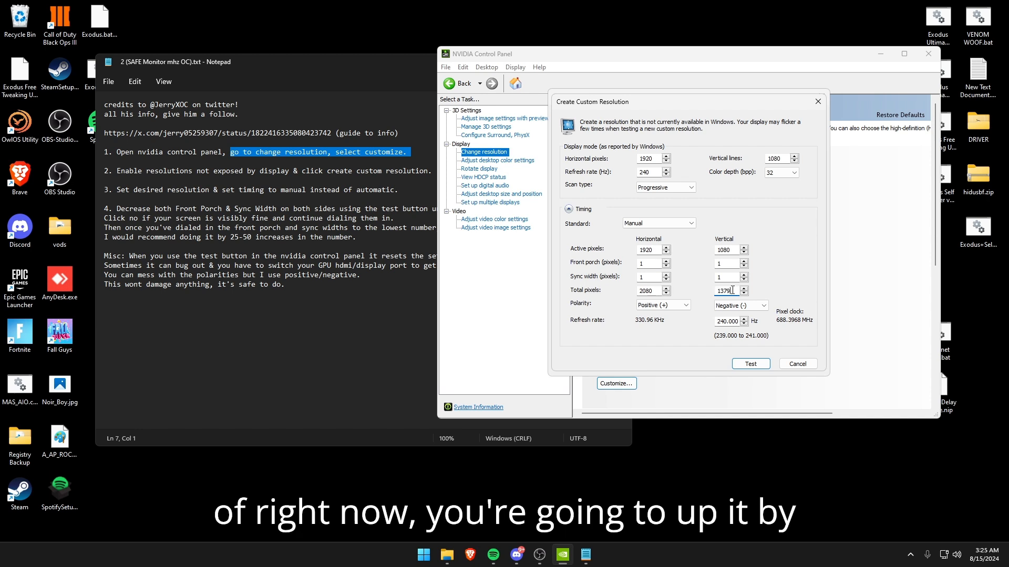
left_click_drag(732, 290, 726, 291)
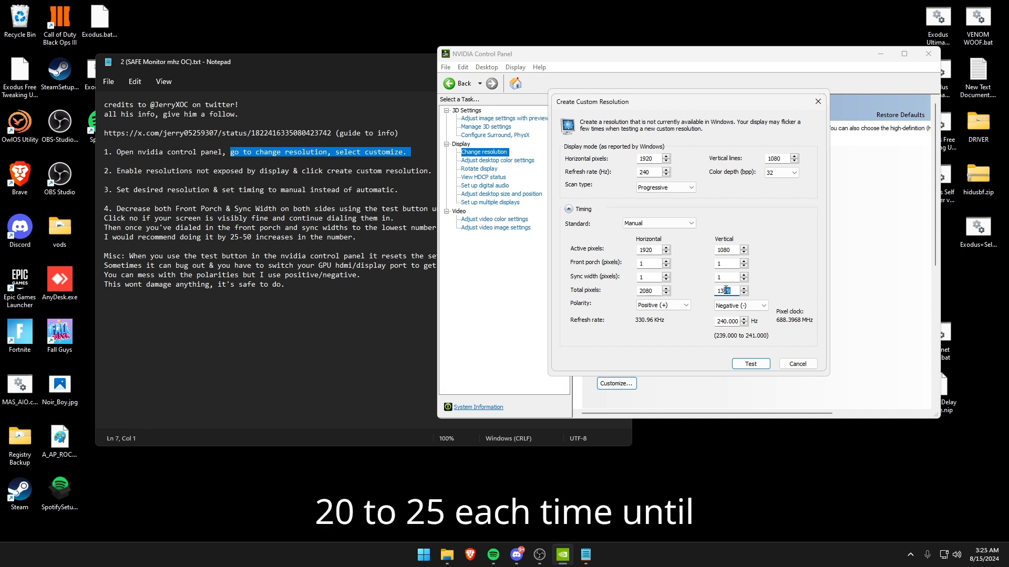
left_click(728, 290)
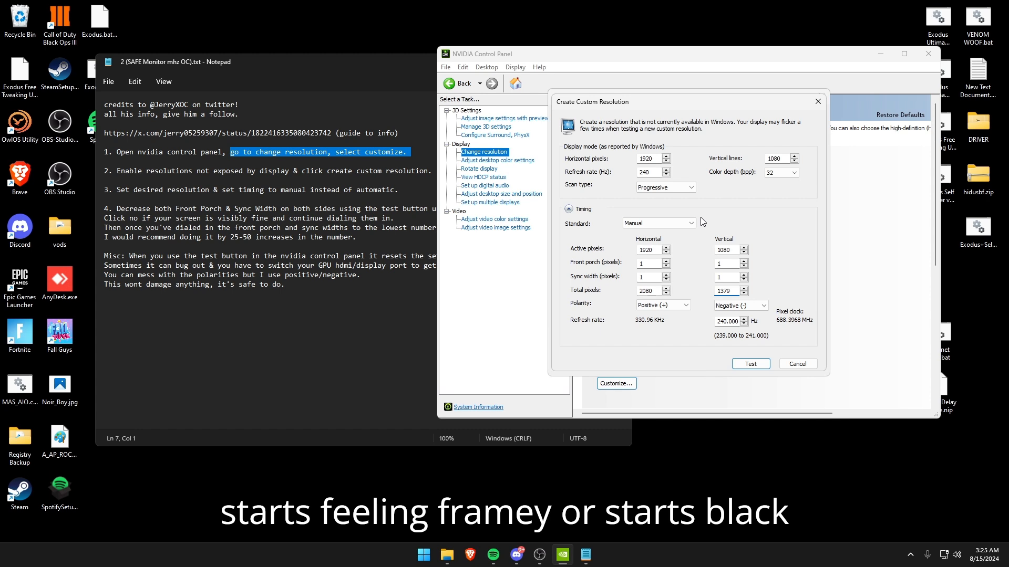
left_click(744, 293)
left_click(744, 293)
left_click(744, 294)
left_click(744, 293)
left_click(744, 294)
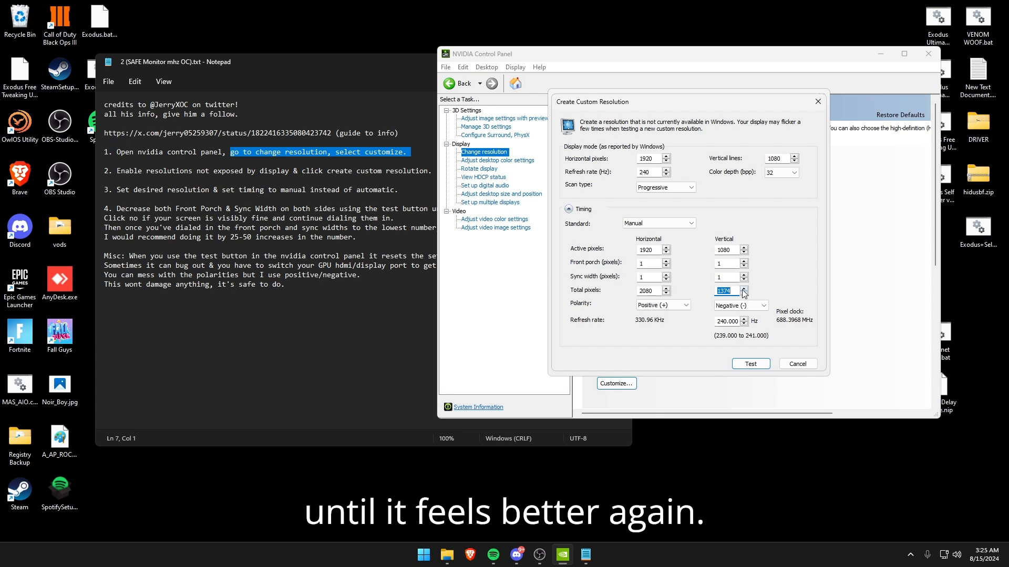
left_click(743, 288)
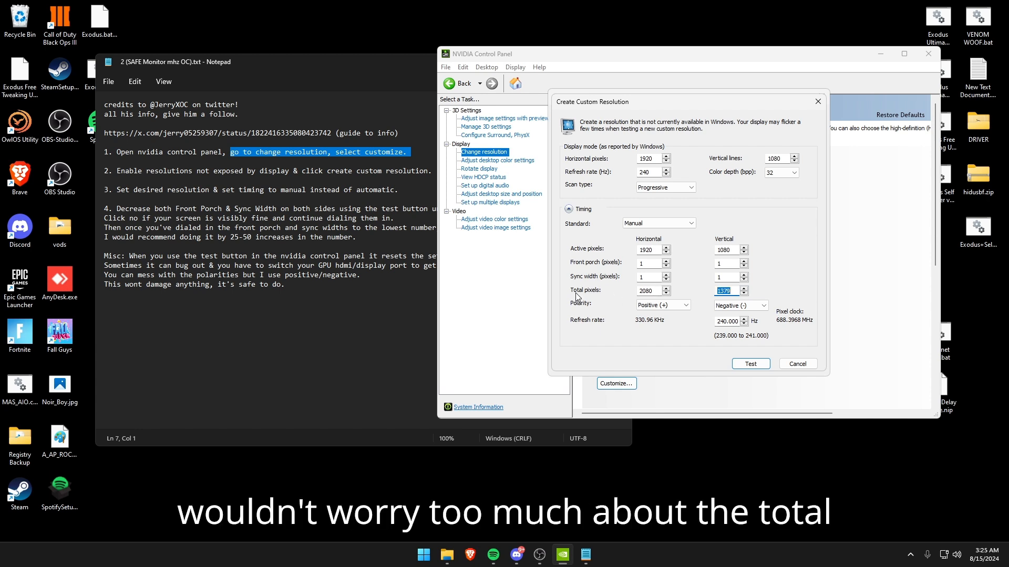
Leave the custom resolution's total pixels unchanged and close the custom resolution and customization dialogs
double_click(651, 292)
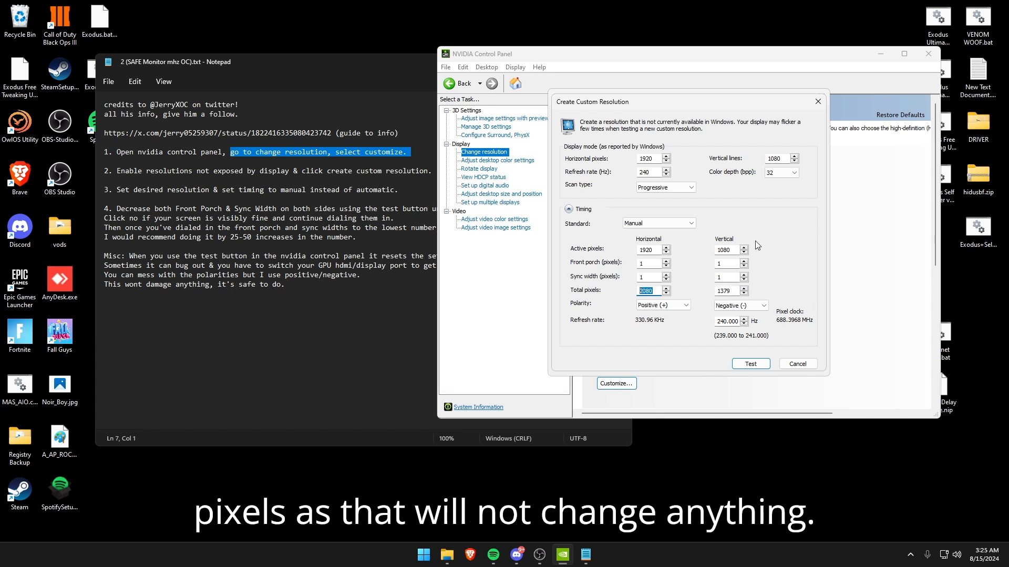
left_click(815, 102)
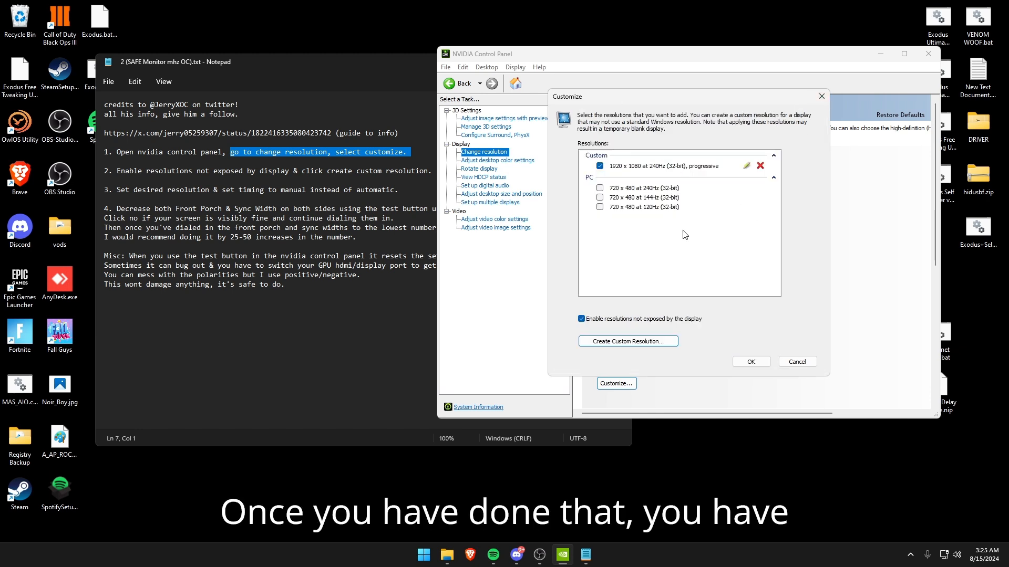
left_click(818, 98)
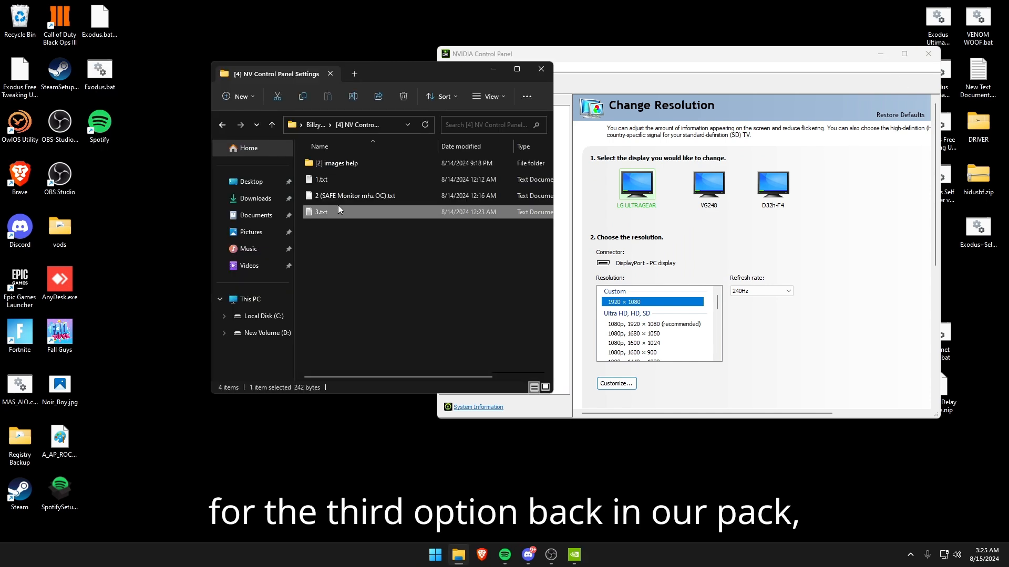
Open 3.txt from the NV Control Panel Settings folder and go to Adjust Desktop Size and Position, consulting the guide for native resolution
double_click(338, 209)
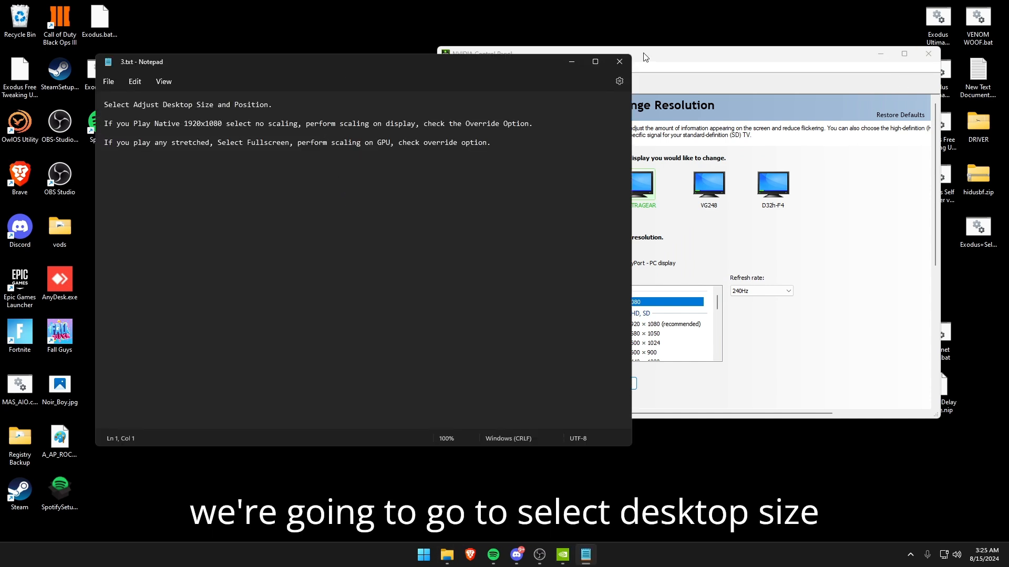
left_click_drag(638, 55, 645, 57)
left_click(508, 196)
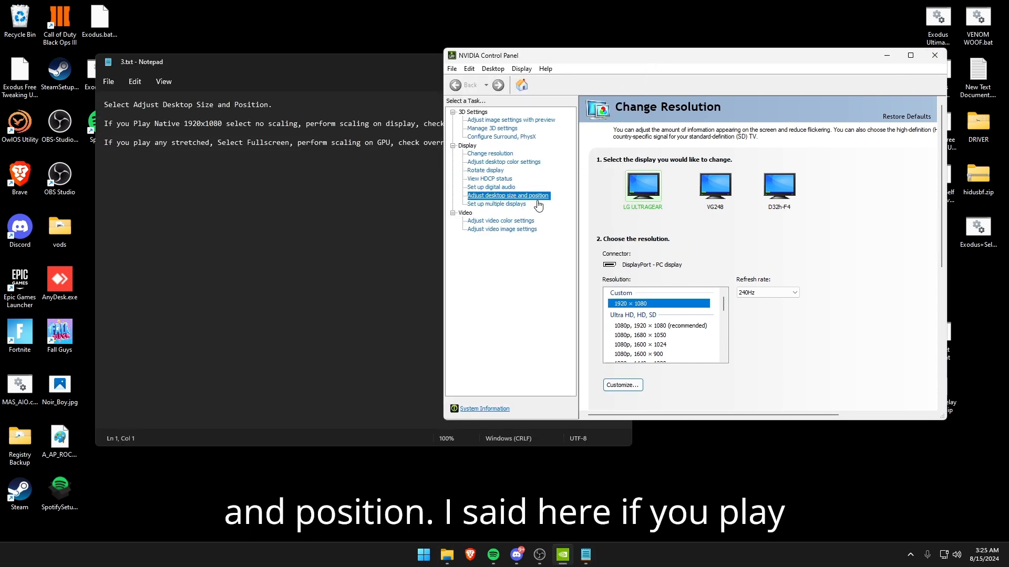
left_click(197, 76)
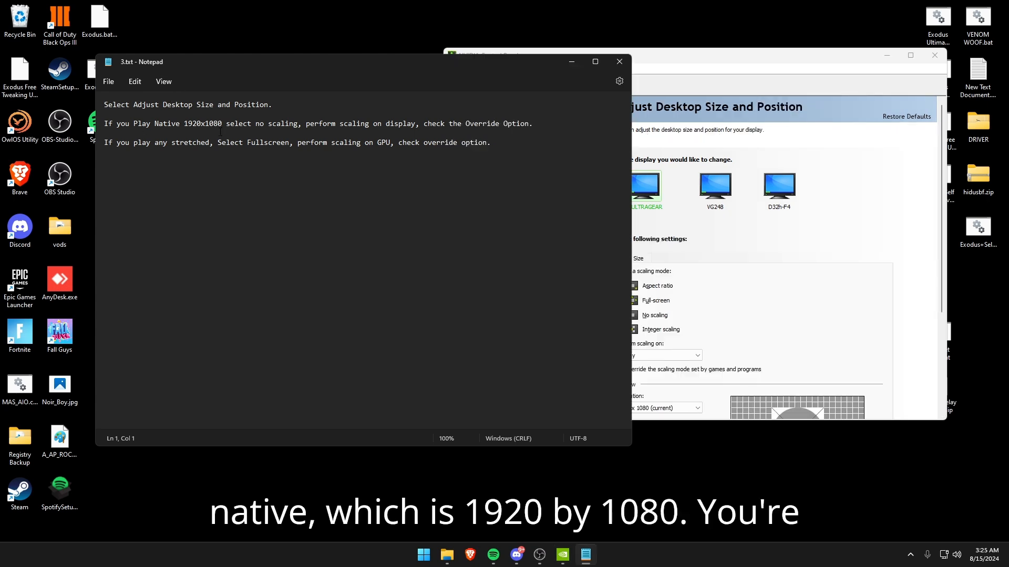
Set the scaling mode to No scaling, performed on the Display, with the games and programs override enabled, and apply it
left_click(663, 99)
left_click(618, 315)
left_click(644, 356)
left_click(635, 373)
left_click(633, 371)
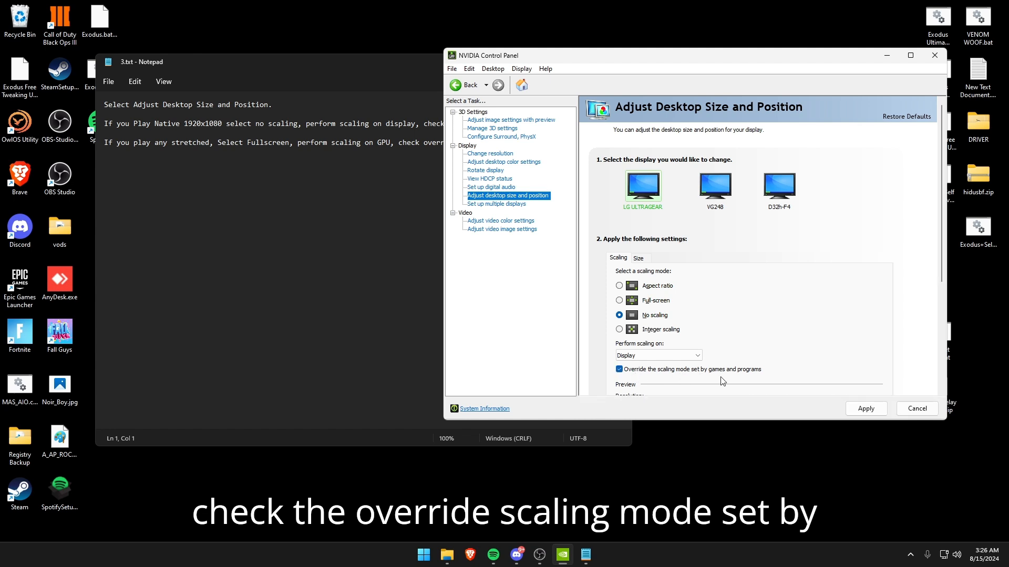
left_click(873, 415)
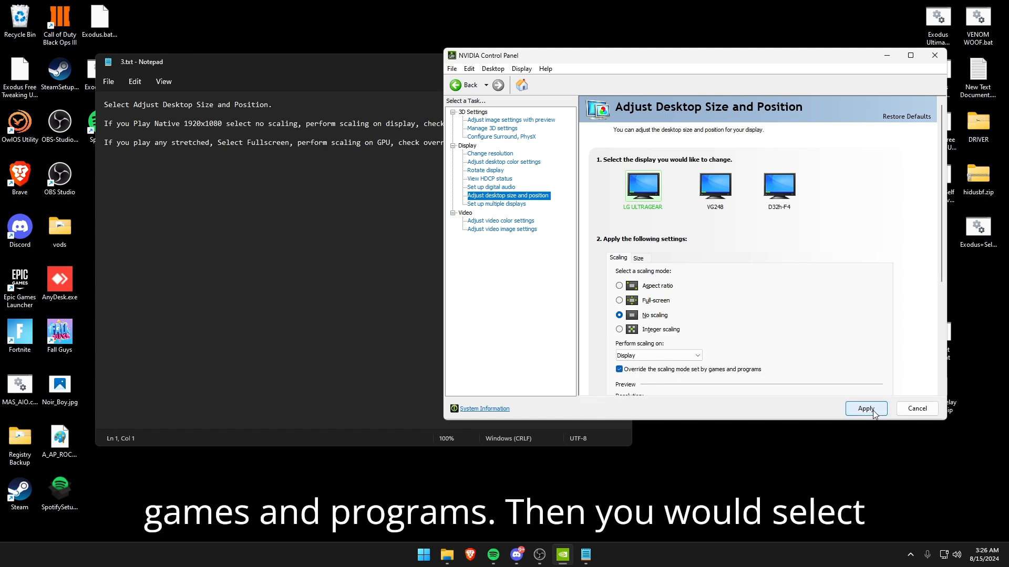
Following the guide for stretched resolutions, apply Full-screen scaling performed on the GPU with the games and programs override enabled
left_click(177, 161)
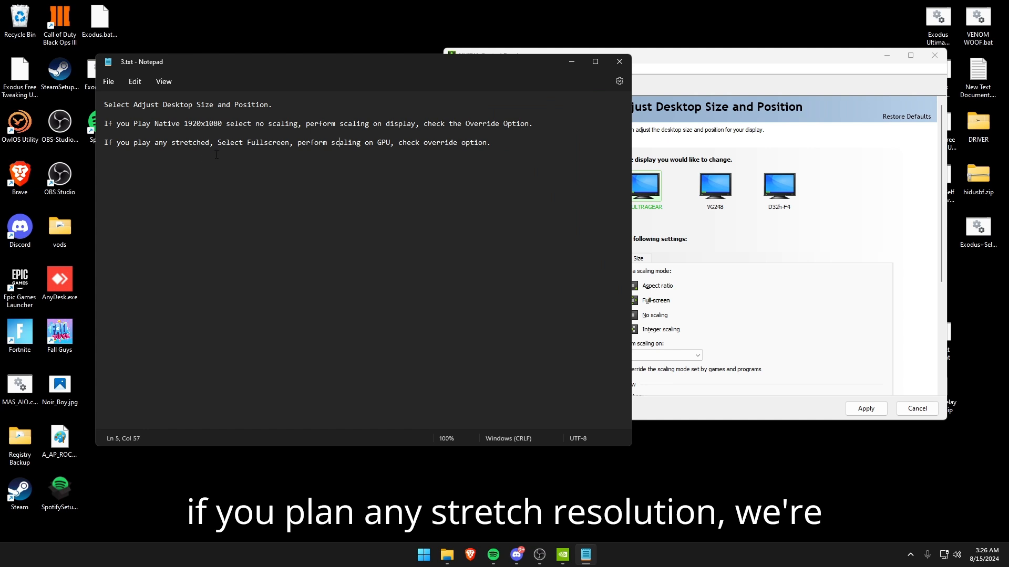
left_click(868, 286)
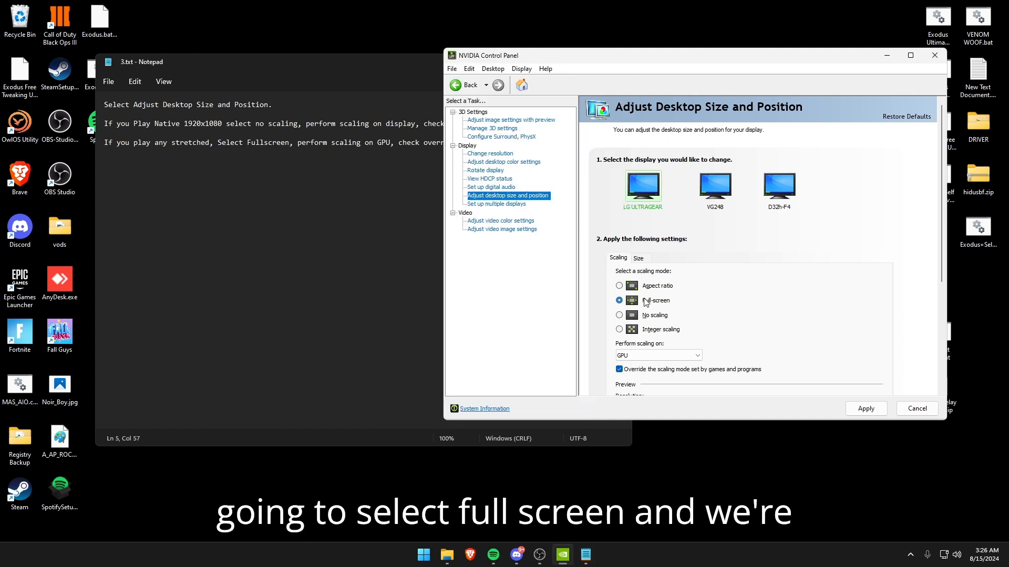
left_click(652, 356)
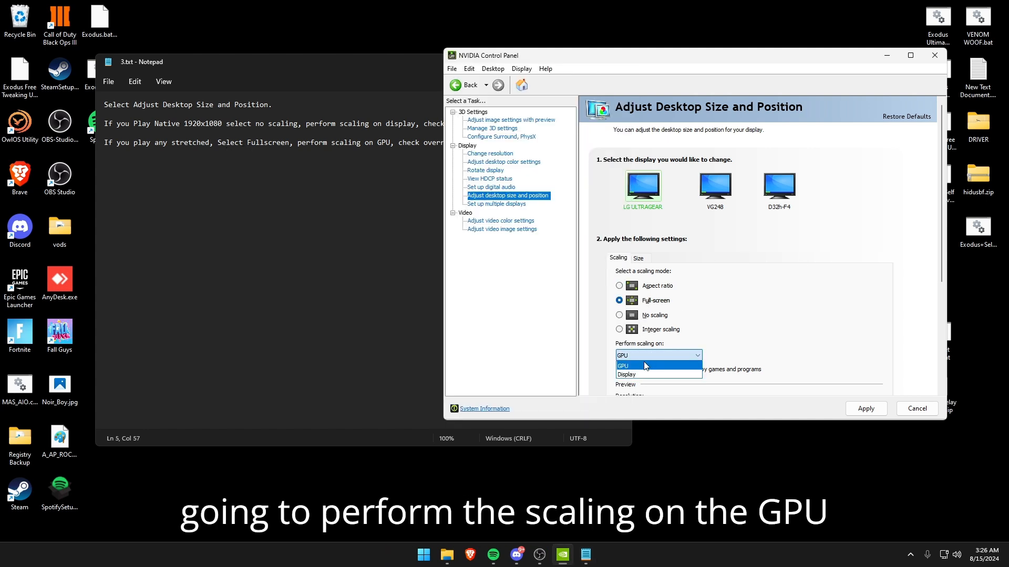
left_click(631, 367)
left_click(619, 369)
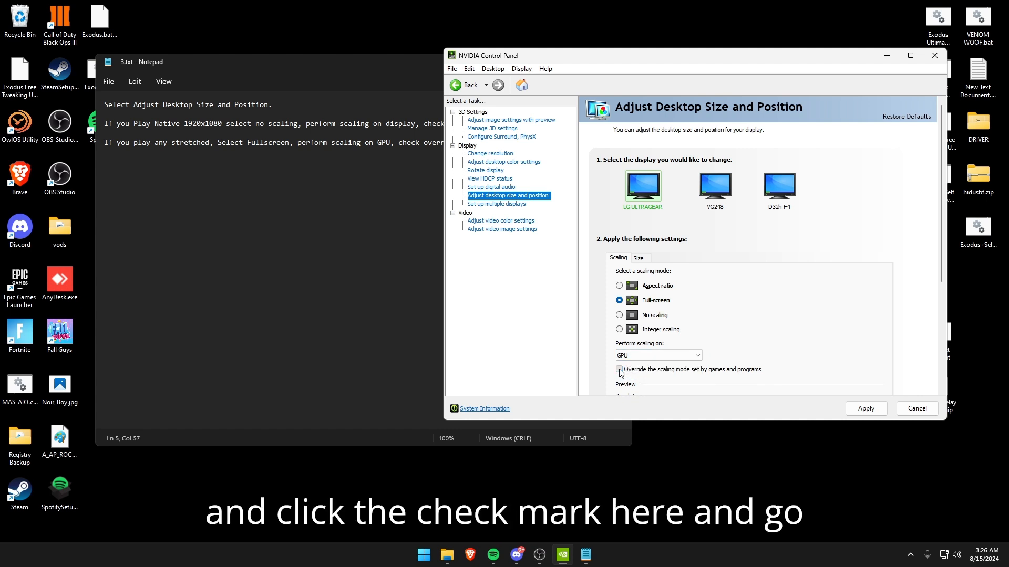
left_click(862, 409)
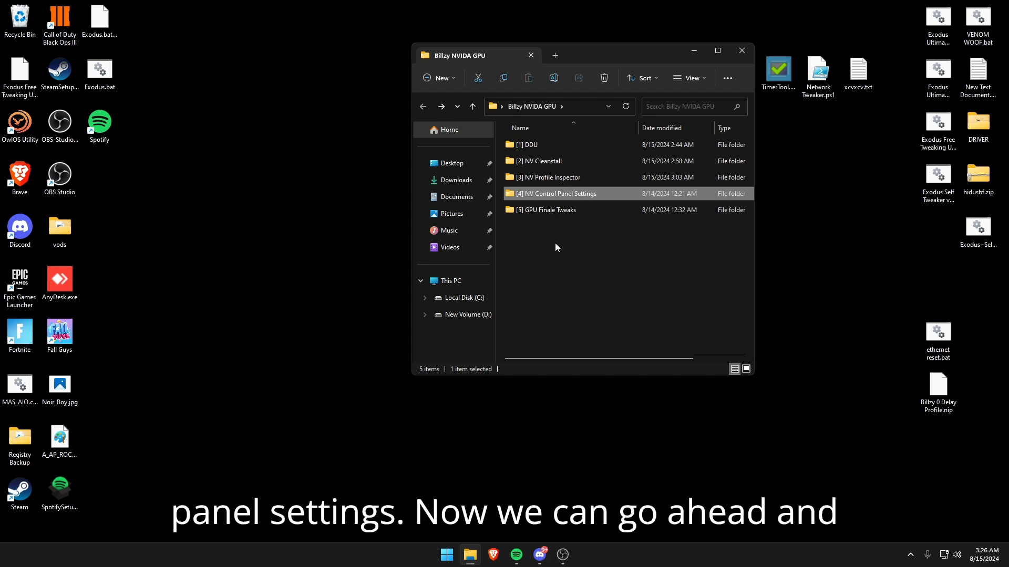
Open the [5] GPU Finale Tweaks folder and review the registry commands in last.bat in Notepad
double_click(539, 212)
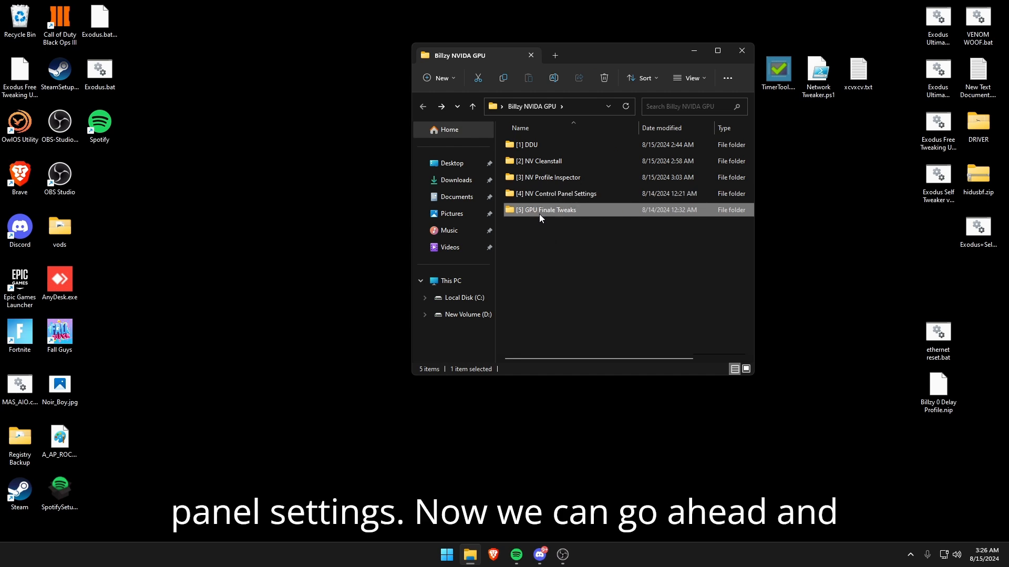
left_click(539, 153)
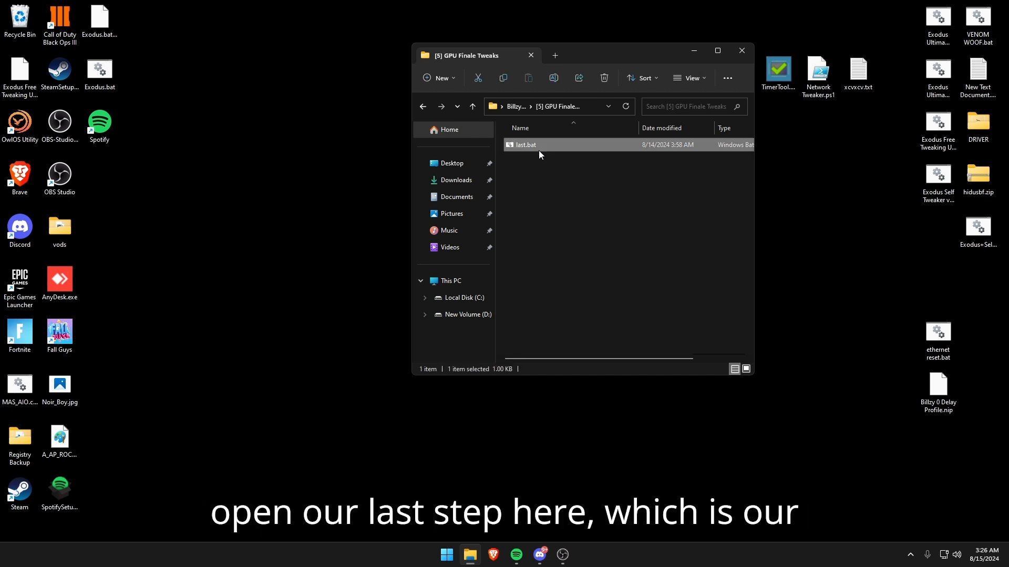
right_click(536, 150)
left_click(556, 169)
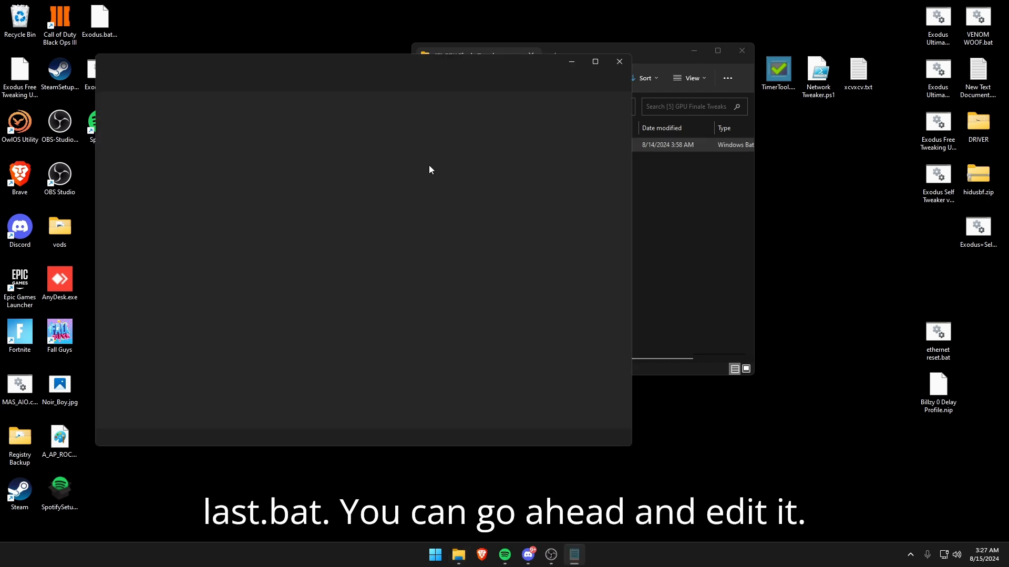
left_click_drag(313, 210, 358, 225)
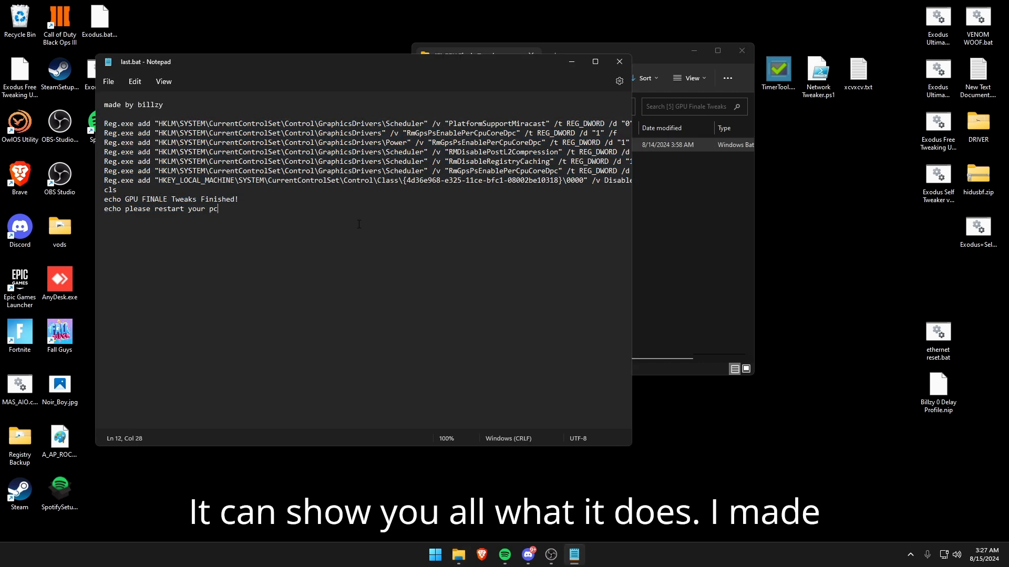
left_click(615, 62)
Run last.bat as administrator and close the GPU Finale Tweaks folder
right_click(523, 143)
left_click(546, 163)
left_click(531, 34)
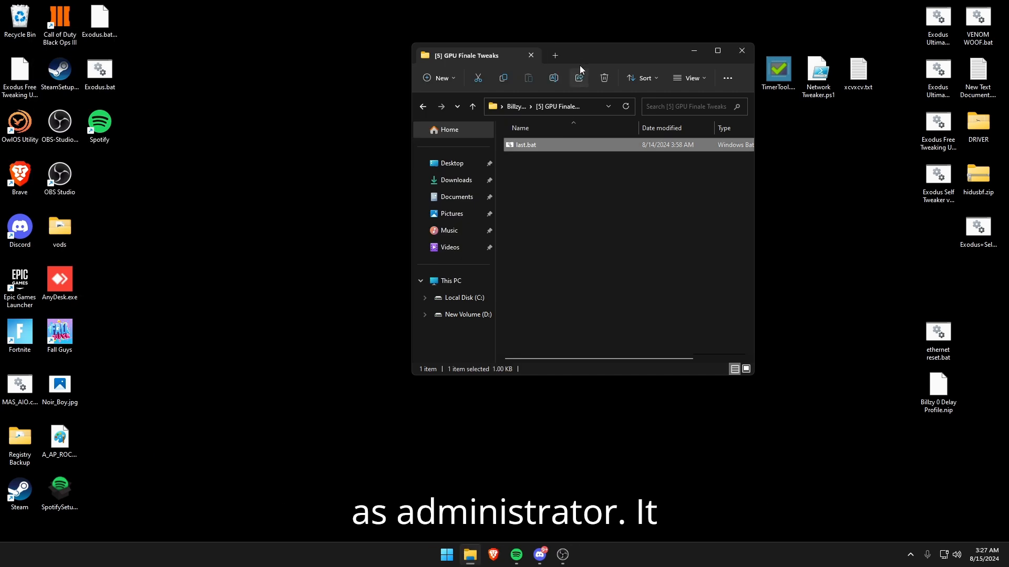
left_click_drag(657, 66, 399, 70)
left_click(485, 55)
left_click_drag(370, 352, 411, 385)
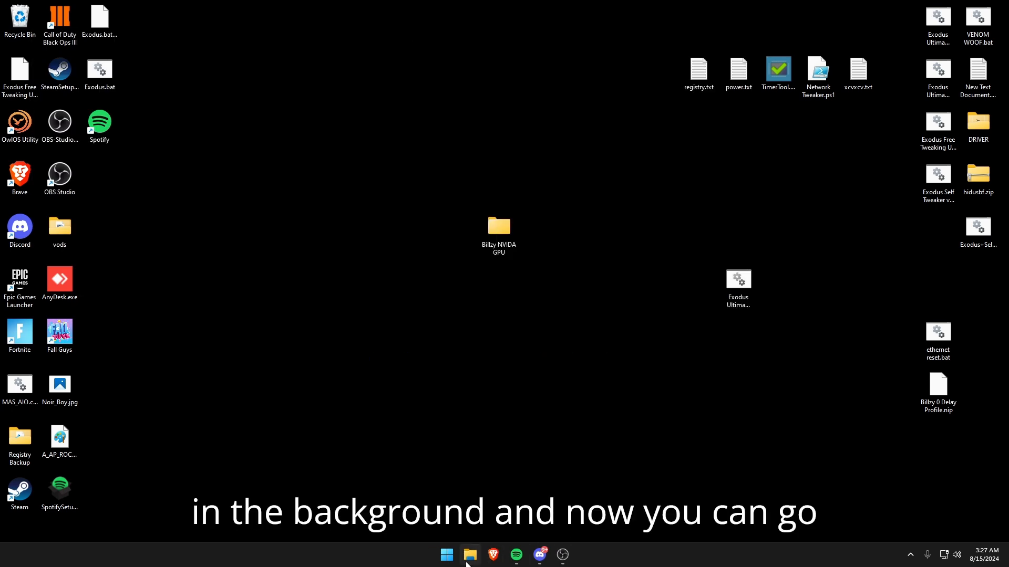
left_click(446, 555)
left_click(634, 517)
key("Escape")
left_click(771, 386)
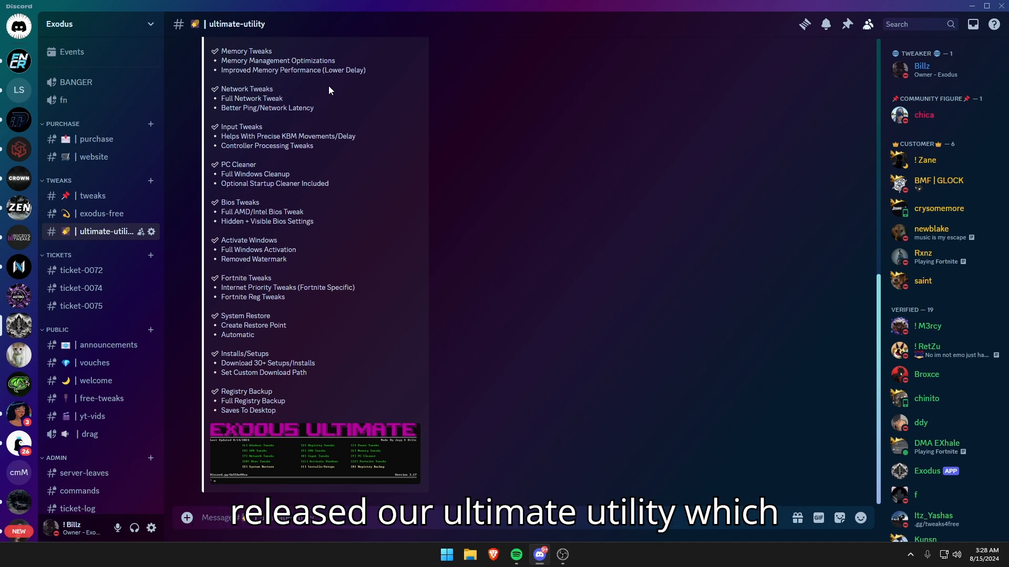
In Discord, enlarge the Exodus Ultimate menu image posted in the ultimate-utility channel
left_click(280, 431)
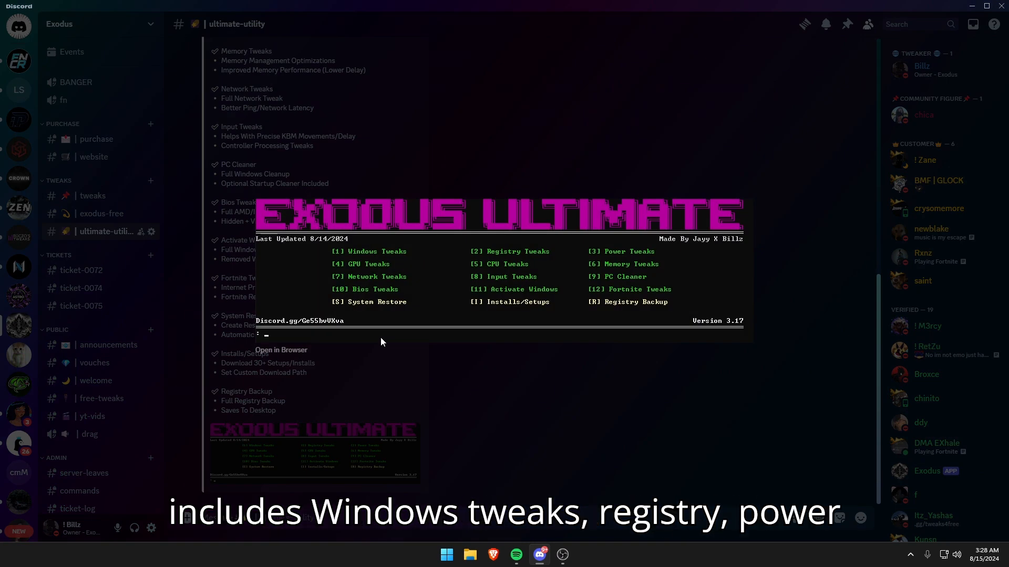